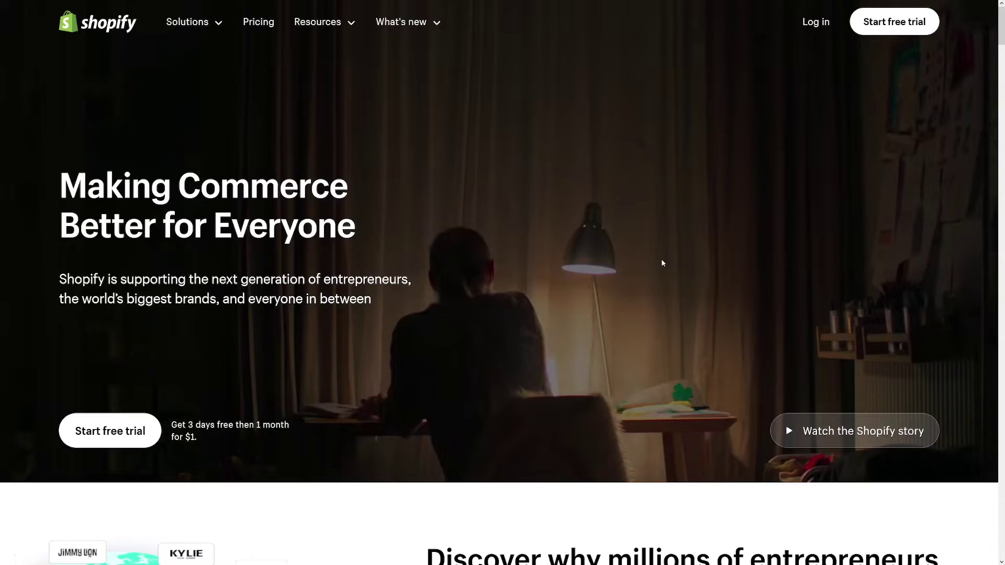
Begin signing up for a free Shopify trial store
scroll(662, 262, down, 9)
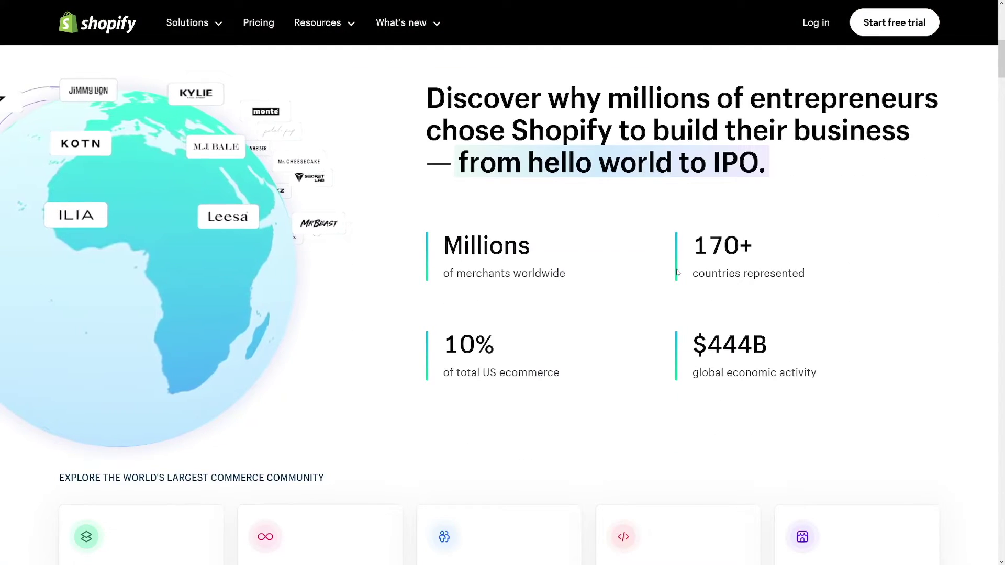
scroll(681, 274, down, 5)
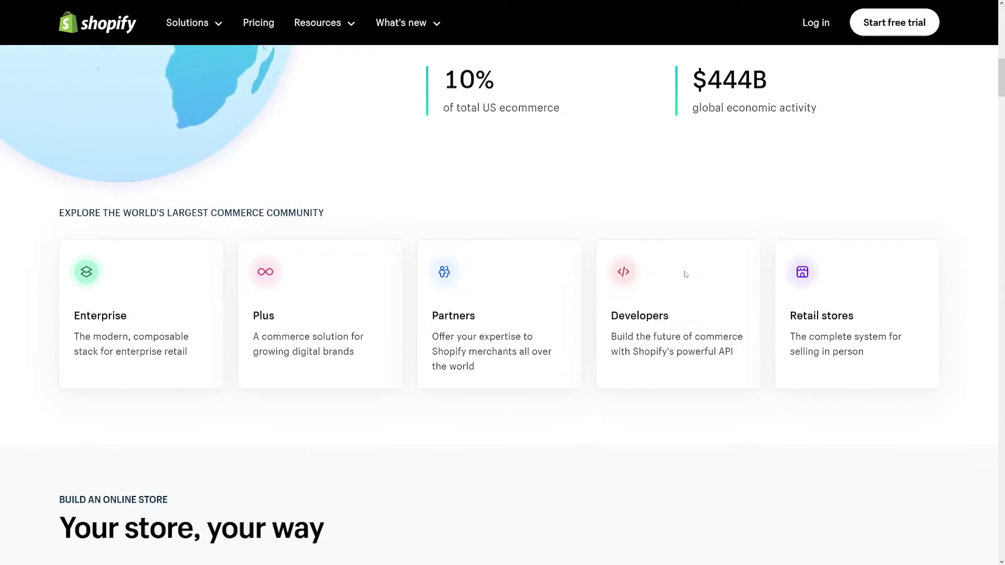
scroll(686, 274, down, 8)
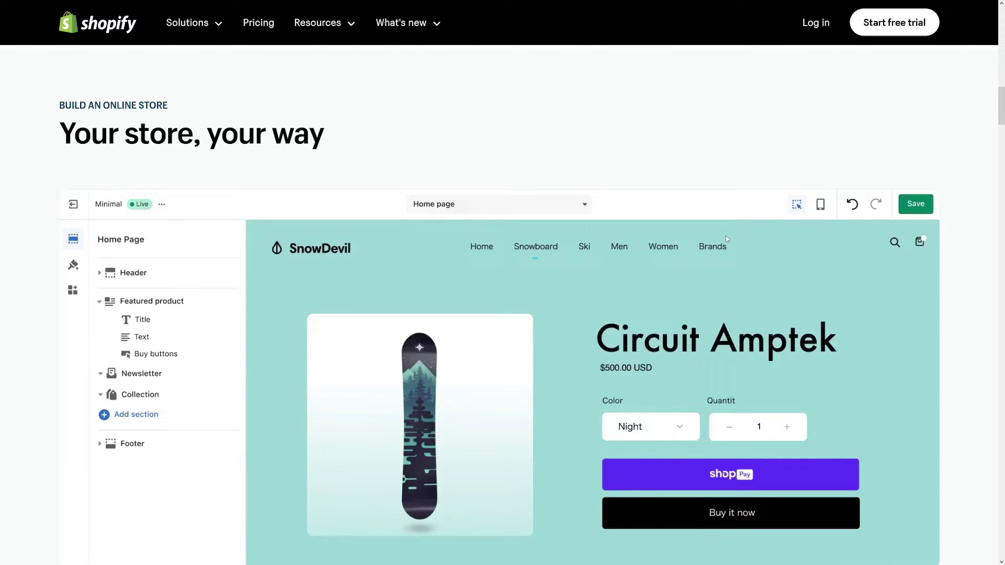
click(884, 29)
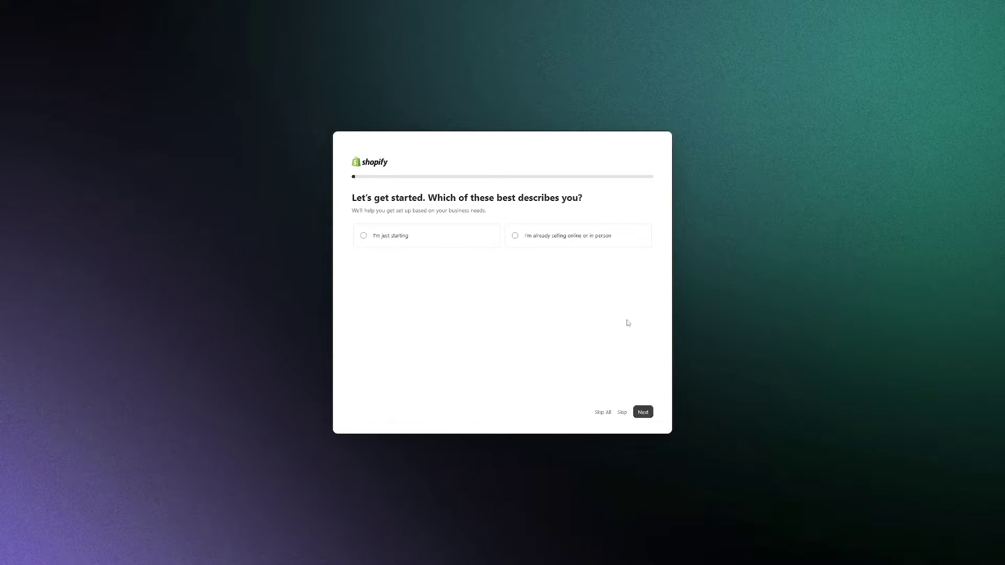
Skip the describe-yourself, where-to-sell and what-to-sell onboarding questions
click(622, 413)
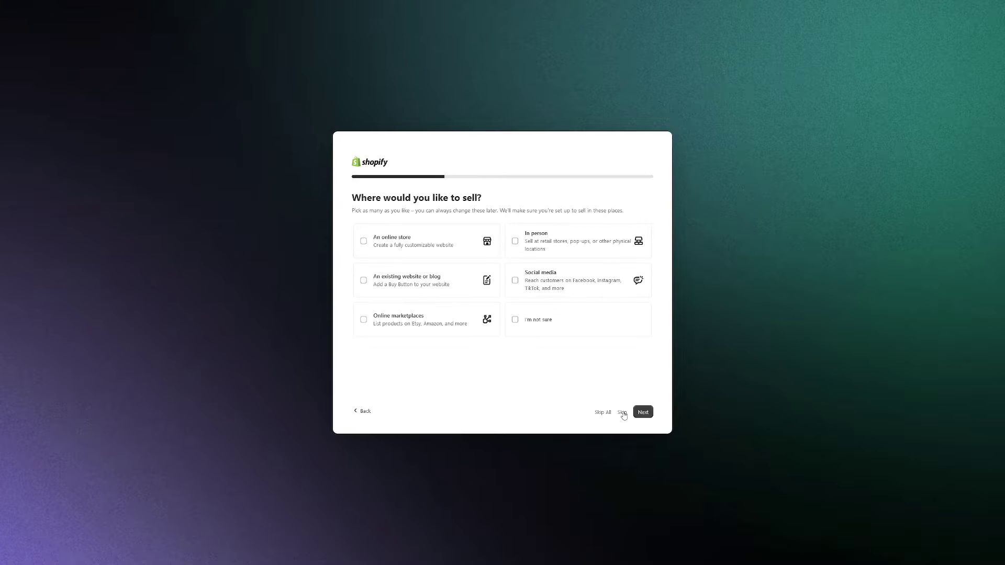
click(623, 413)
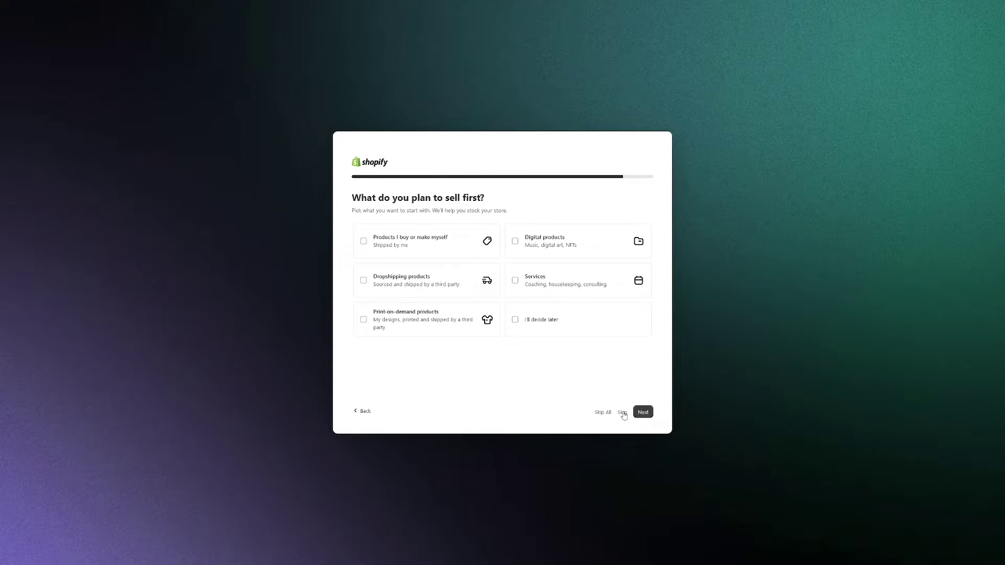
click(623, 413)
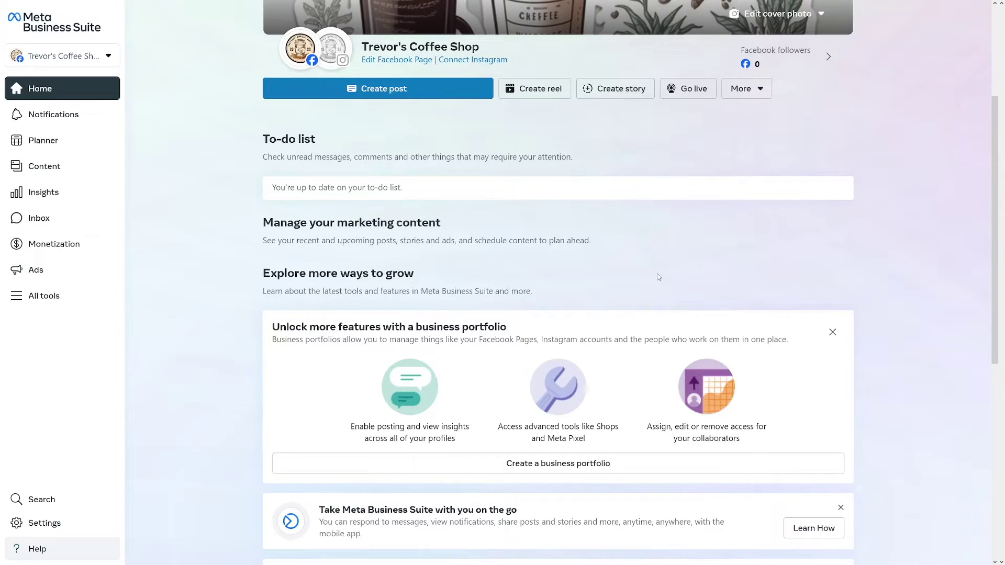
scroll(659, 279, up, 3)
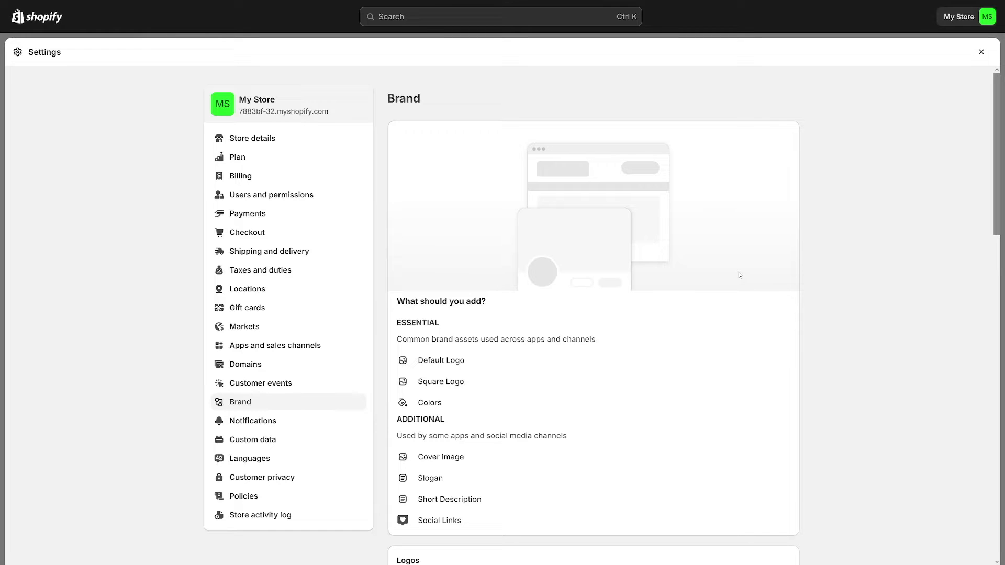
Show the Apps and sales channels settings listing Point of Sale and Online Store
click(302, 348)
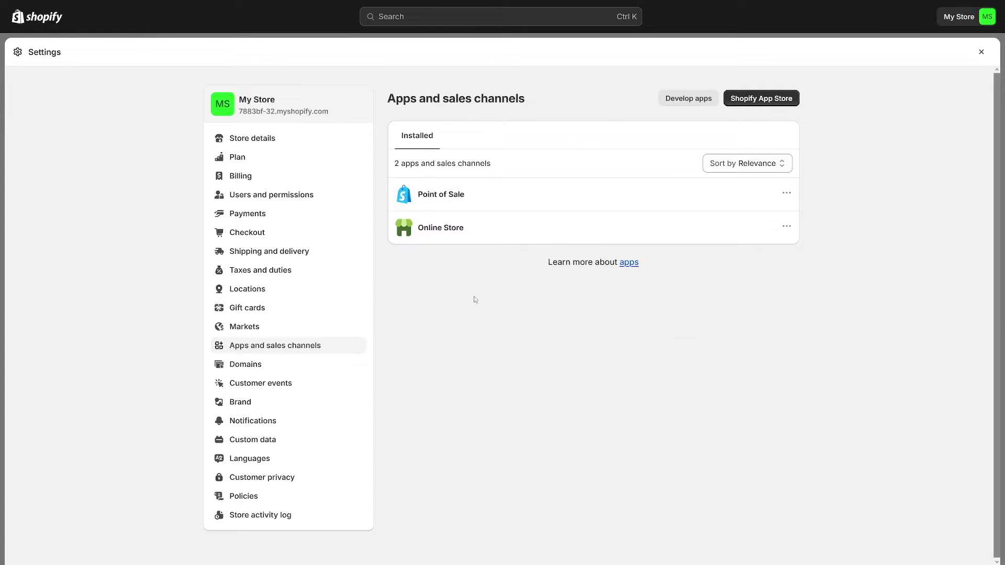
mouse_move(489, 210)
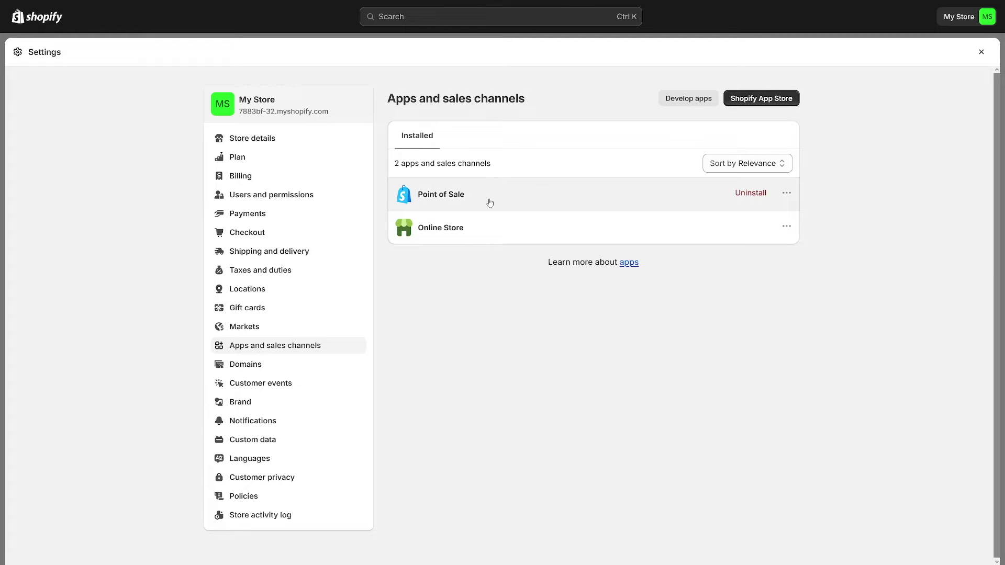
mouse_move(447, 231)
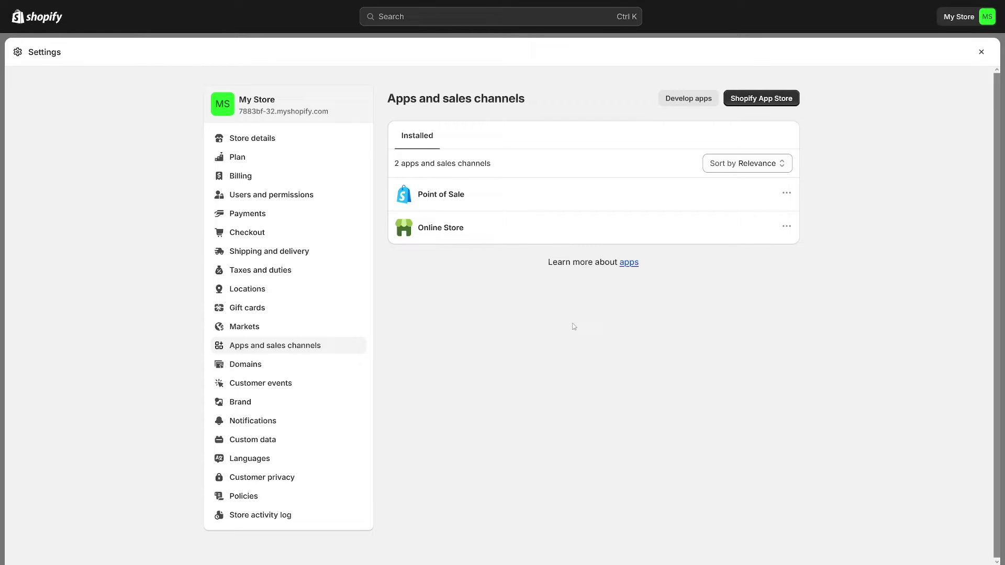
Open the Shopify App Store home page and browse its popular, sponsored and trending apps
click(762, 104)
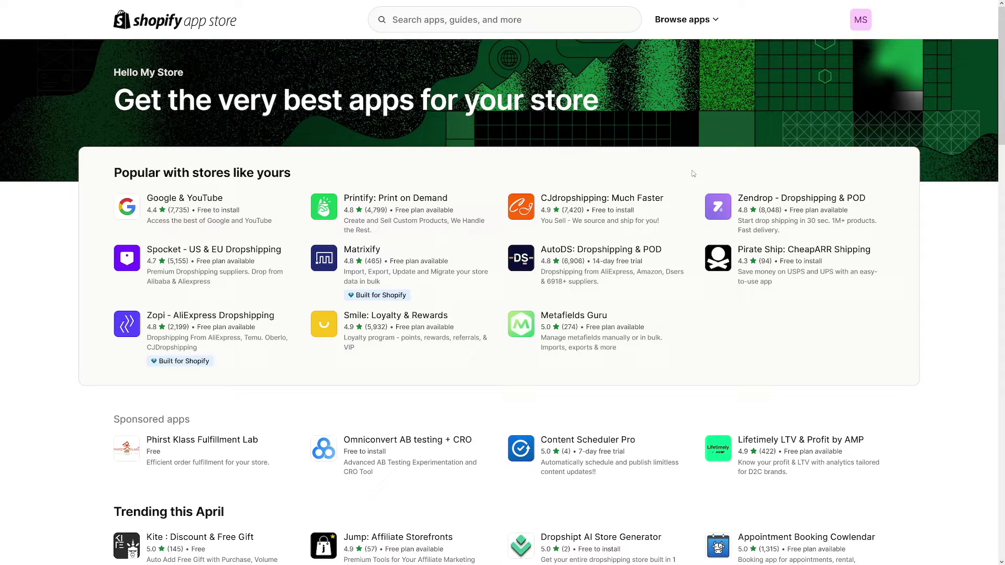
scroll(901, 236, down, 6)
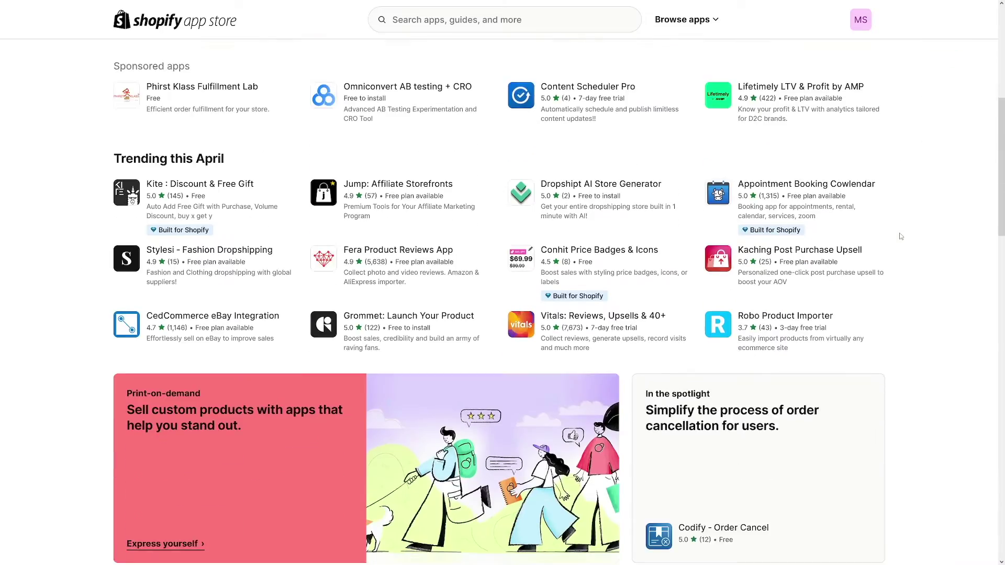
scroll(900, 236, down, 12)
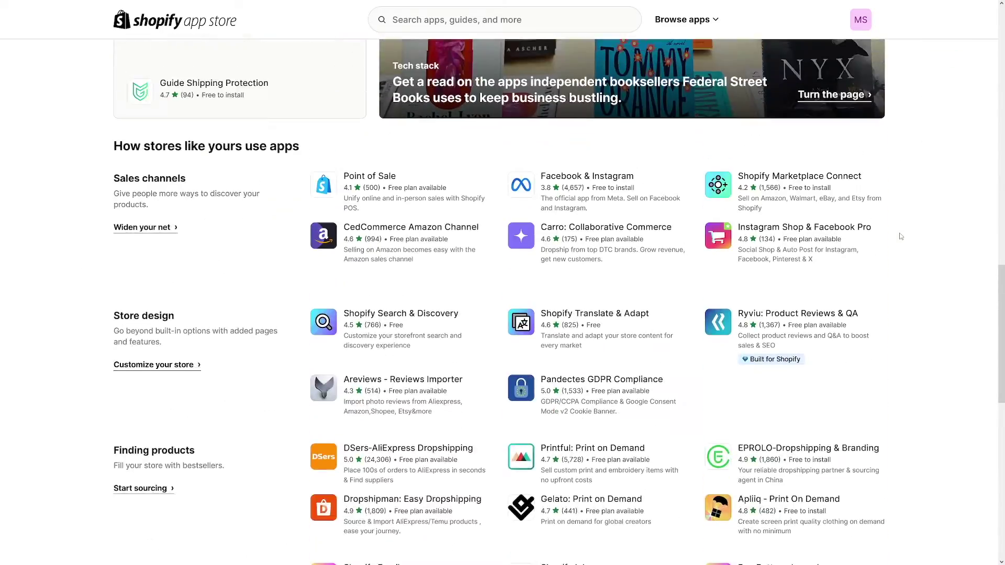
scroll(900, 236, down, 1)
scroll(900, 237, down, 3)
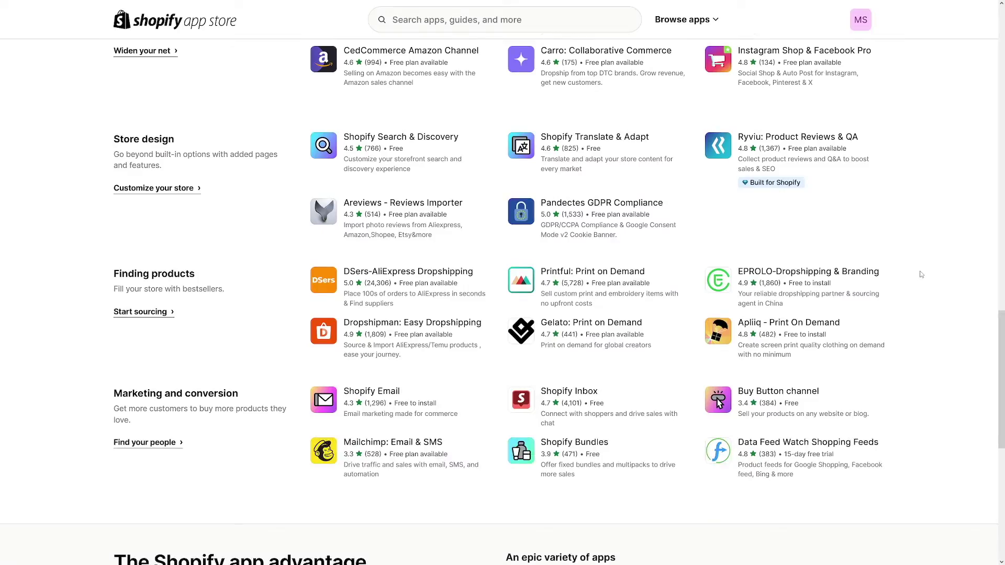
scroll(925, 273, up, 6)
scroll(924, 273, up, 10)
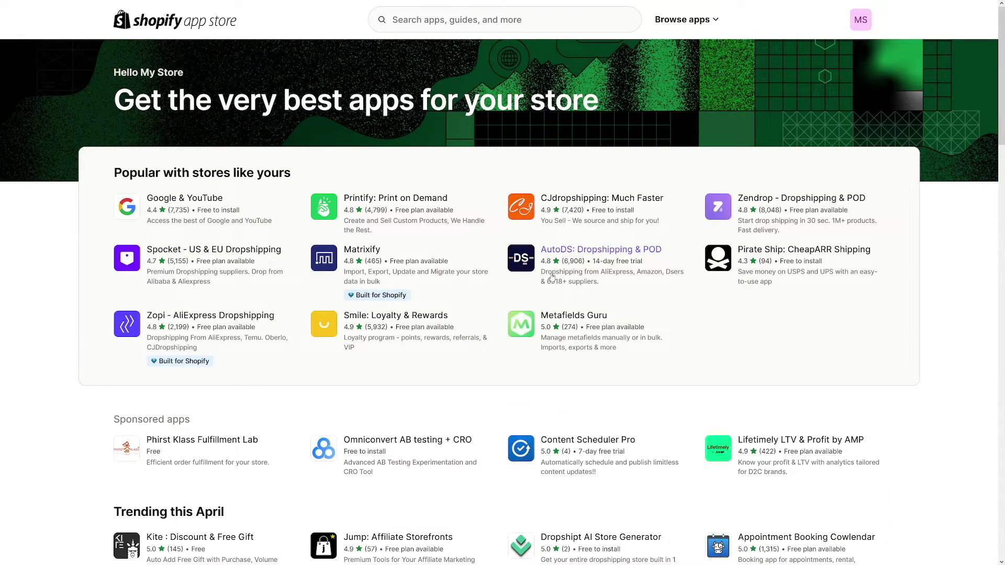
Search the App Store for 'meta' to list 312 apps, including Facebook & Instagram
click(439, 21)
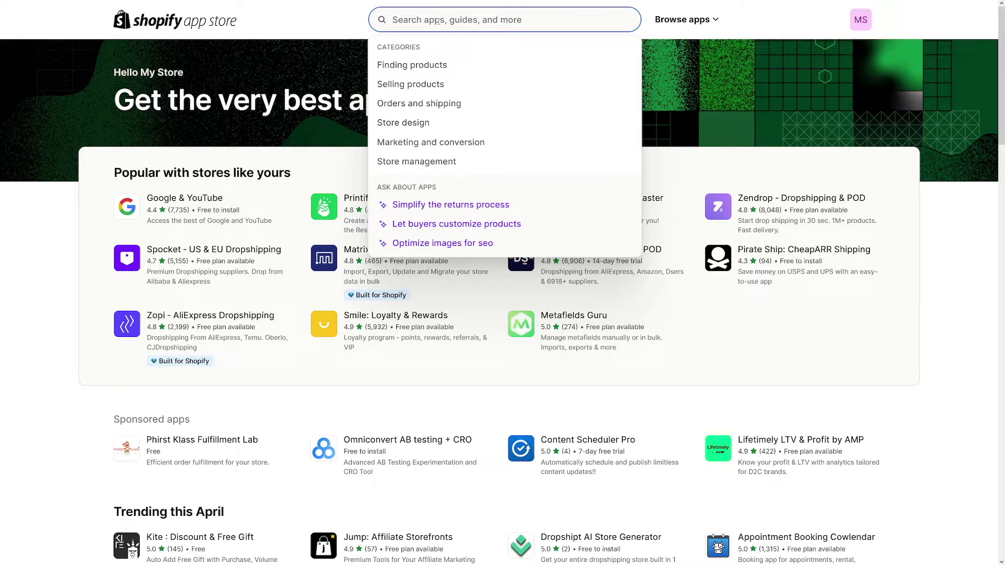
text(meta)
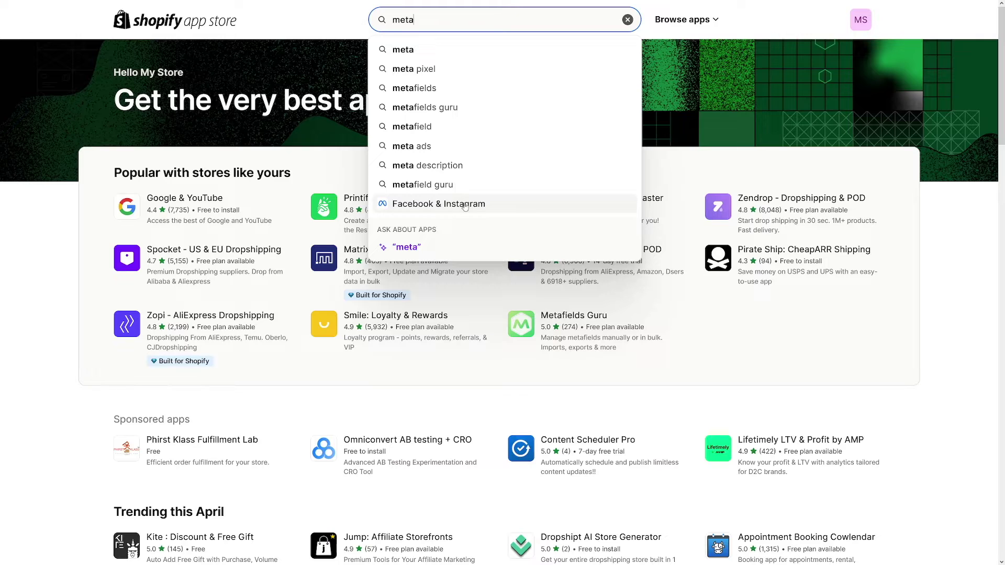
click(415, 52)
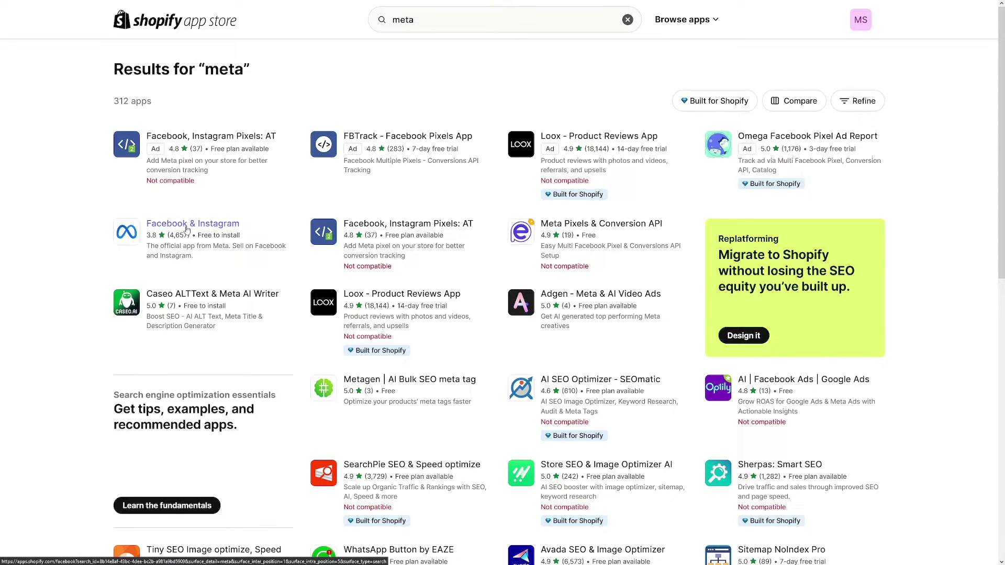
Review the Facebook & Instagram app's personal and store data permissions, then install it
click(186, 229)
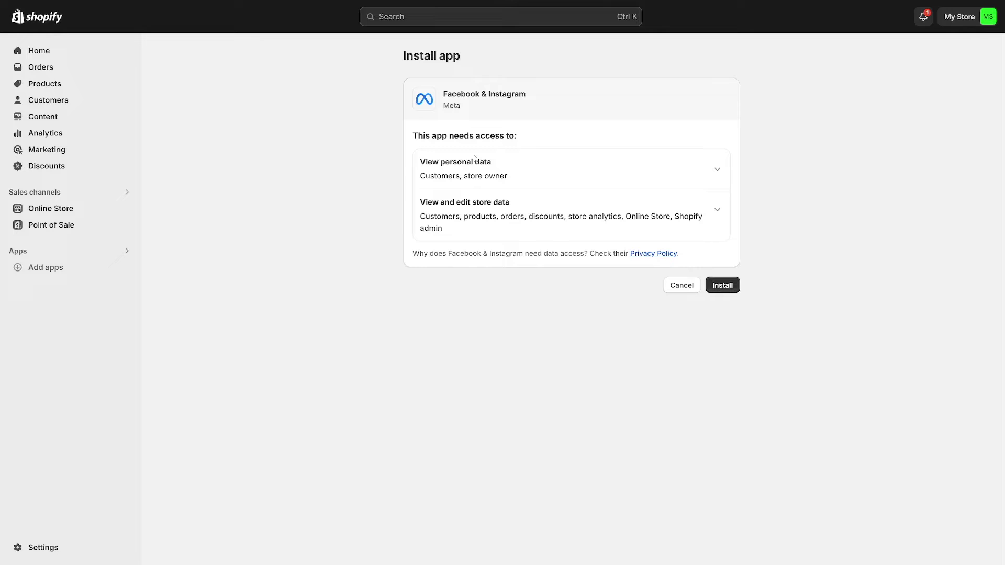
drag(437, 138, 520, 136)
click(521, 137)
click(714, 172)
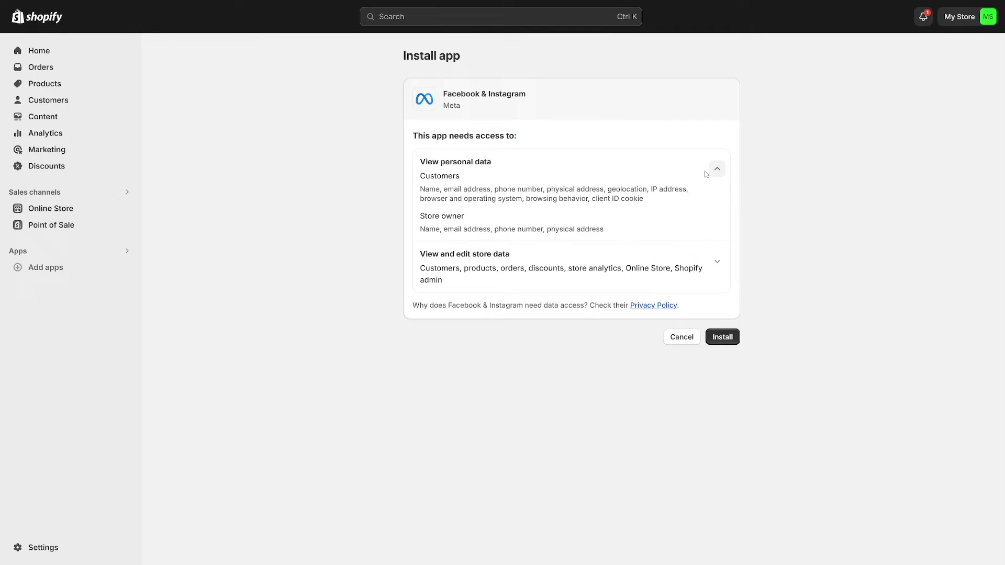
click(719, 173)
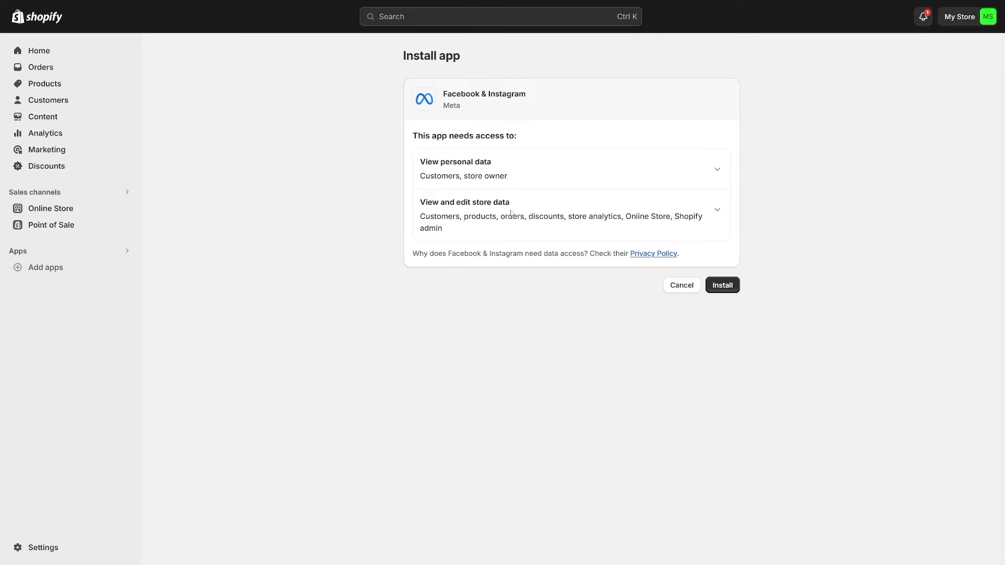
click(717, 210)
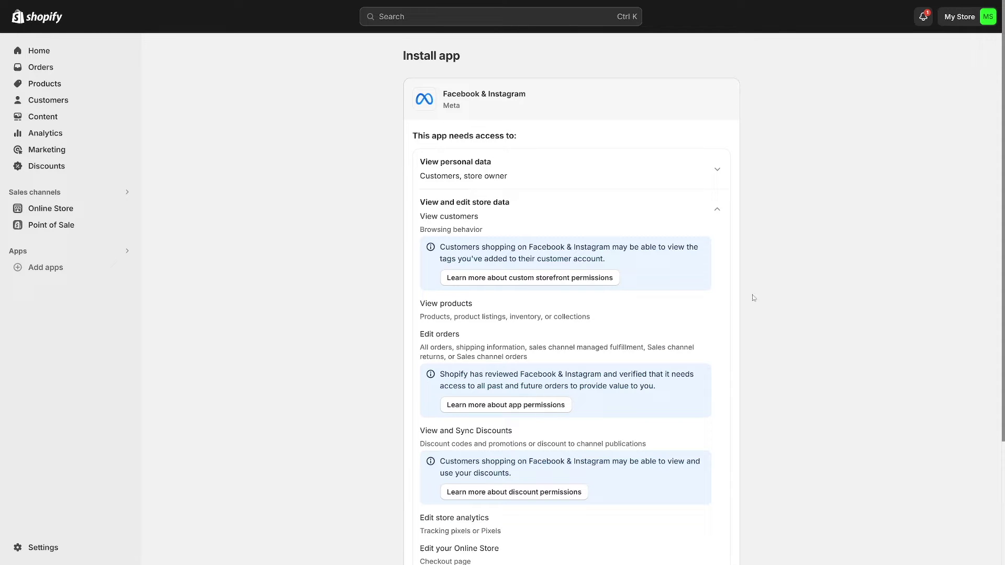
click(716, 210)
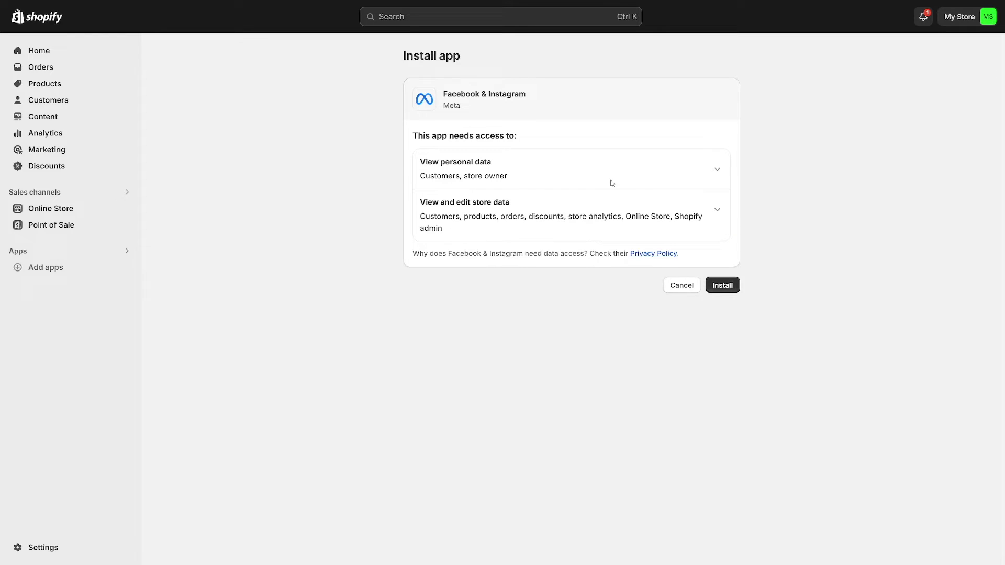
click(728, 286)
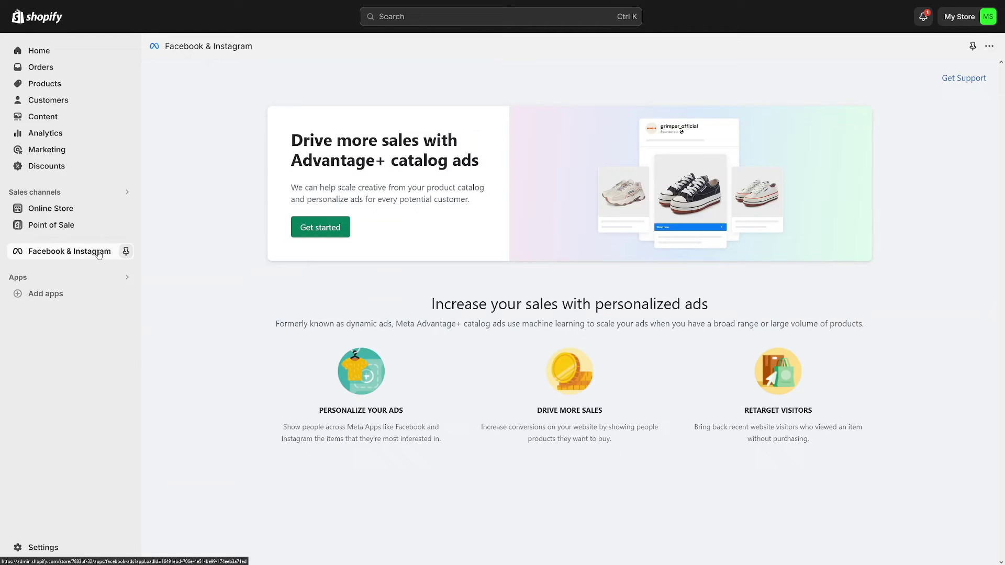
Pin the Facebook & Instagram channel in the sidebar and read the catalog ads banner
click(126, 252)
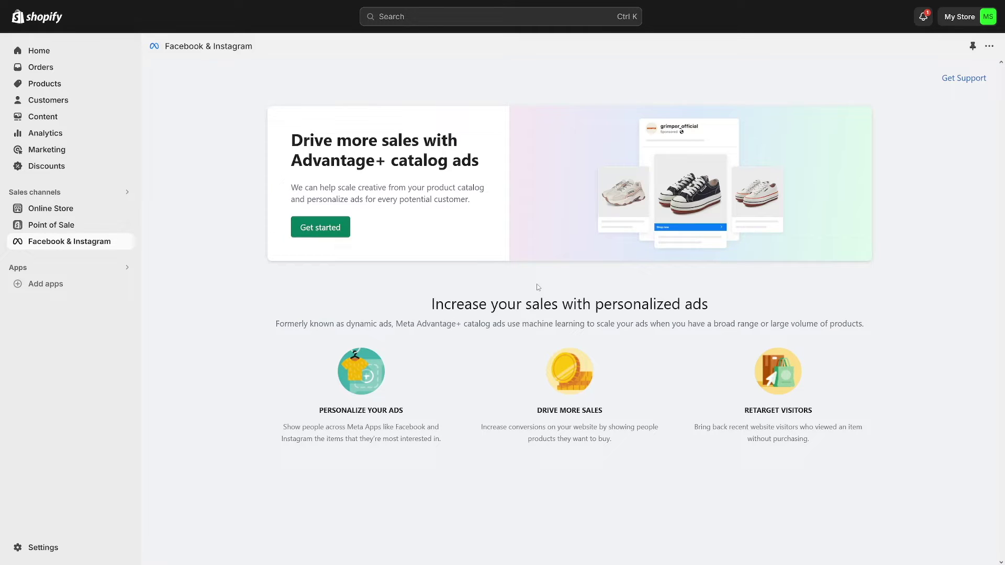
drag(460, 324, 620, 294)
Start the Advantage+ catalog ads setup and connect a Facebook account
click(338, 233)
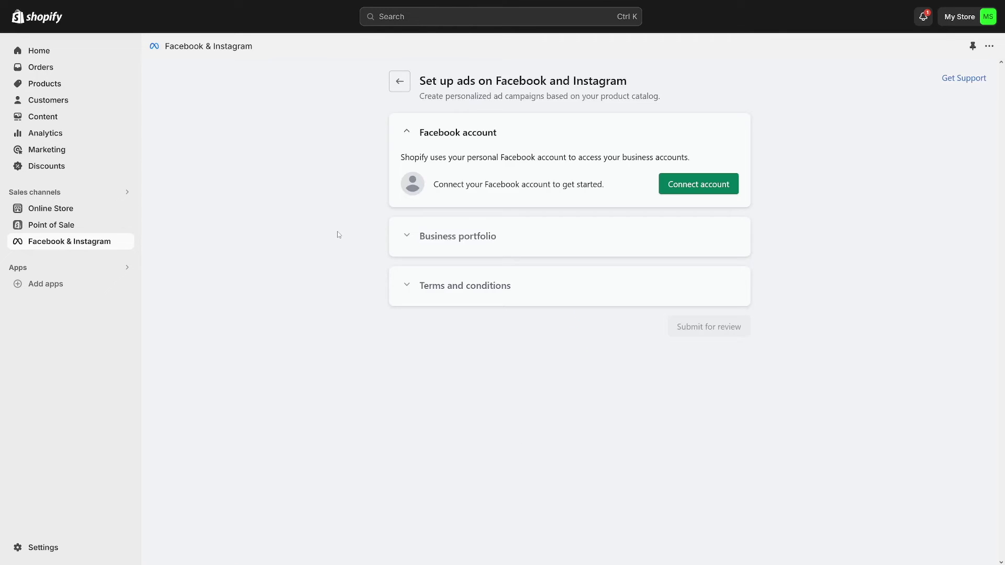
click(705, 192)
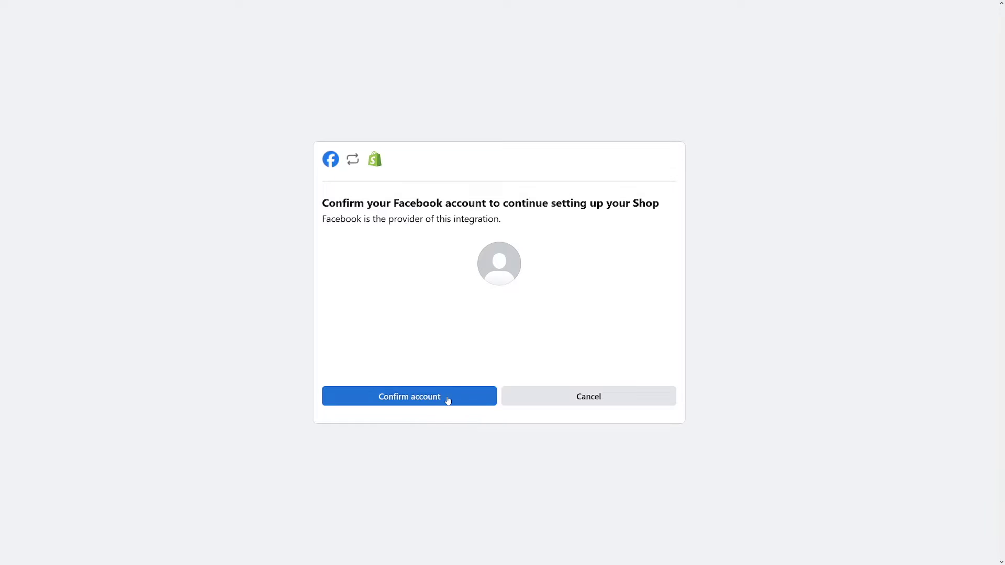
Confirm the Facebook account and allow Facebook to share business assets with Shopify
click(440, 398)
drag(361, 202, 556, 203)
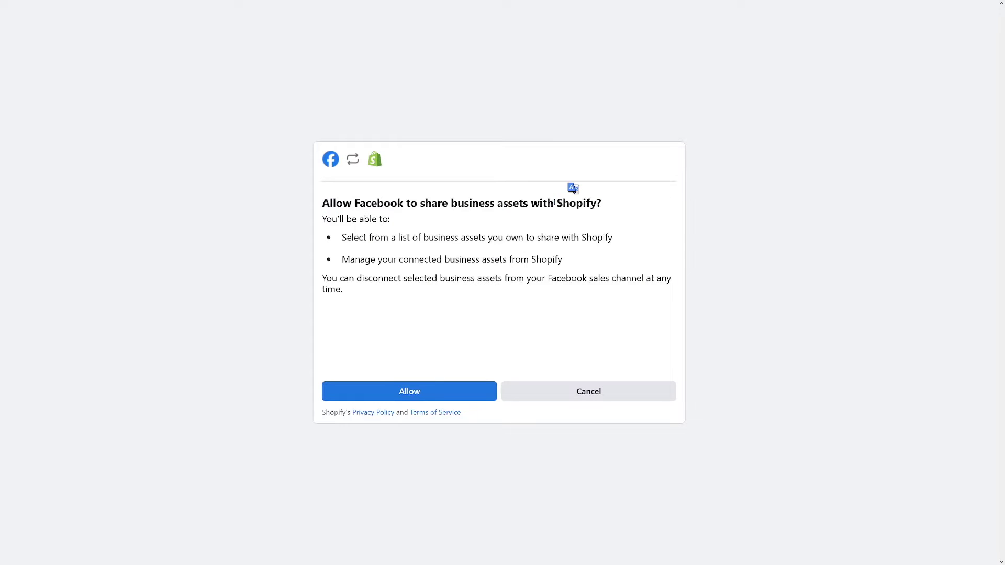
click(426, 395)
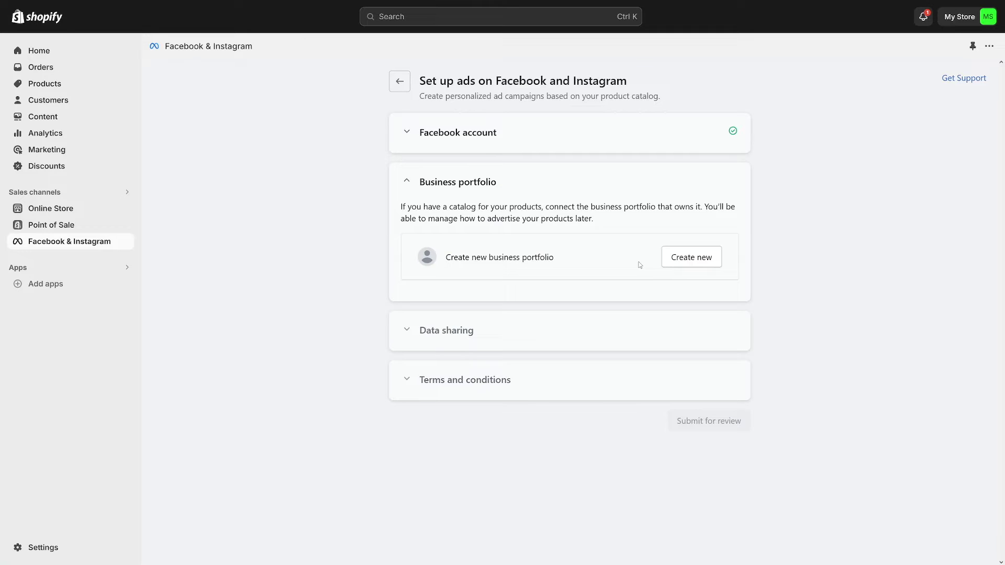
Create a new business portfolio for the Facebook & Instagram ads setup
drag(417, 207, 549, 206)
click(549, 207)
click(682, 265)
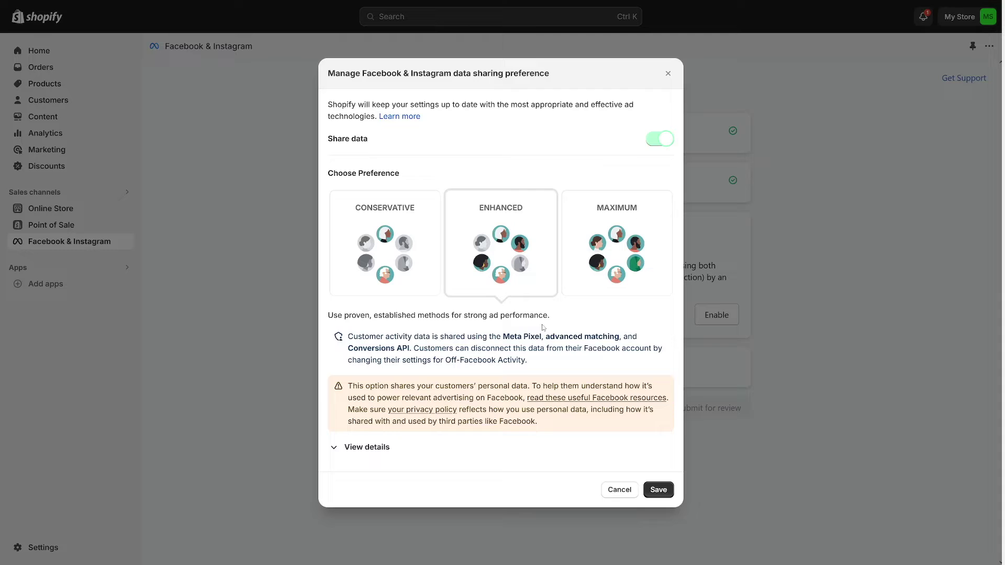
Compare the Conservative, Enhanced and Maximum data sharing options, then choose Enhanced
drag(459, 74, 557, 75)
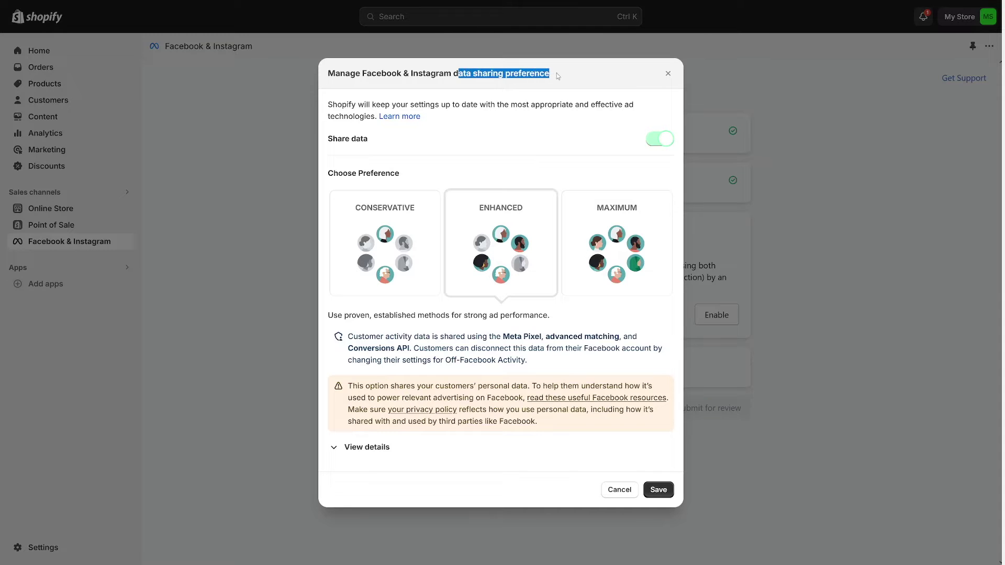
click(554, 89)
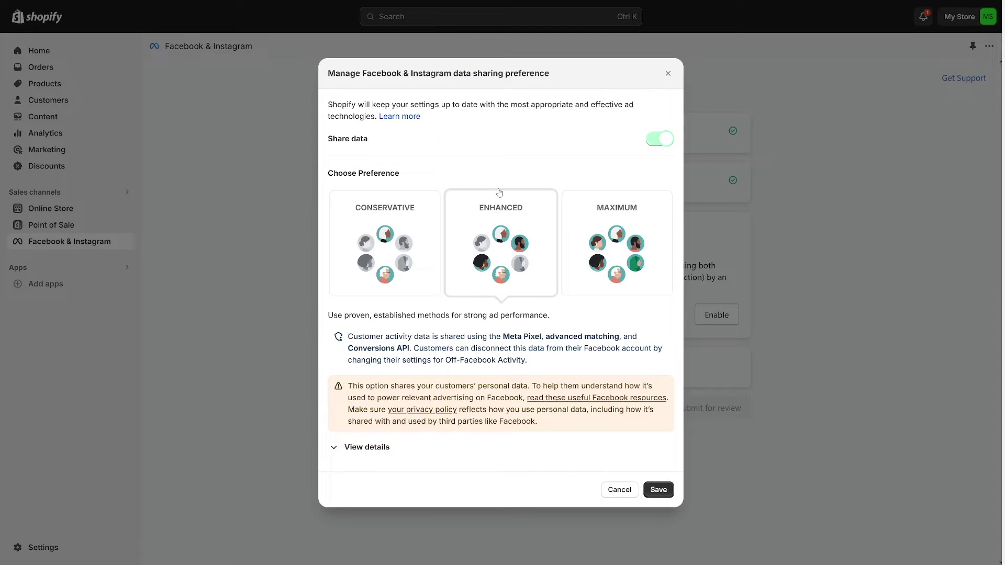
click(396, 247)
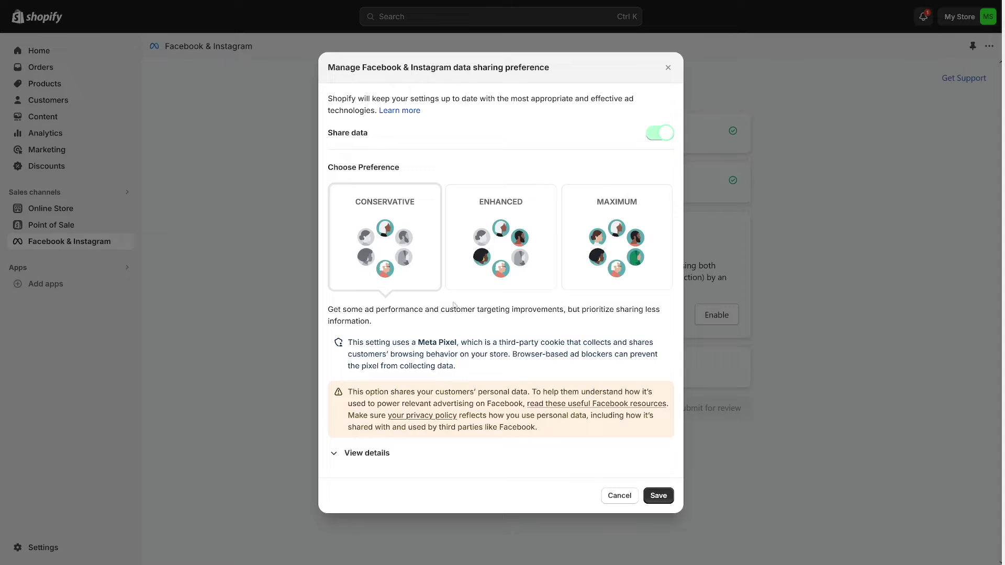
click(492, 270)
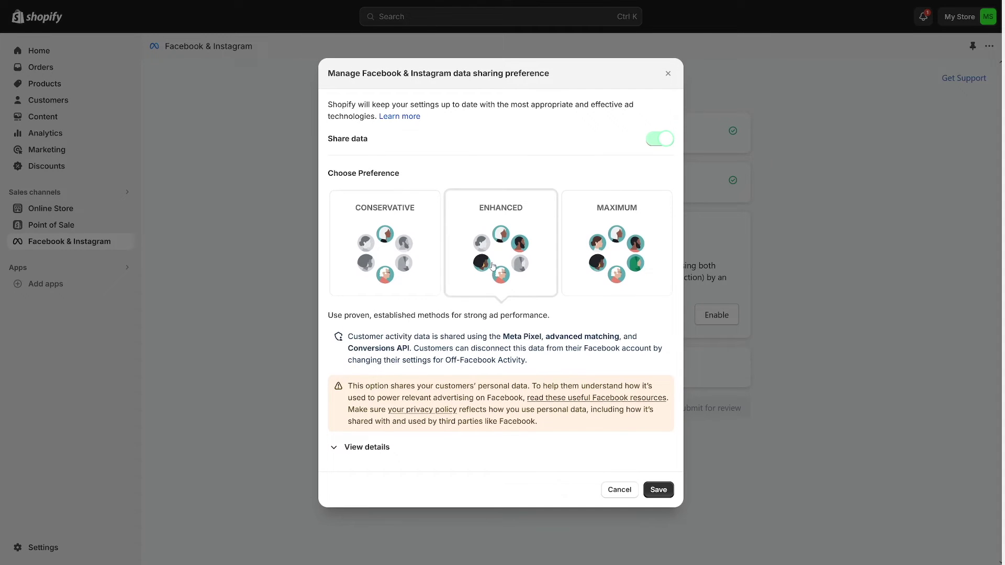
click(612, 261)
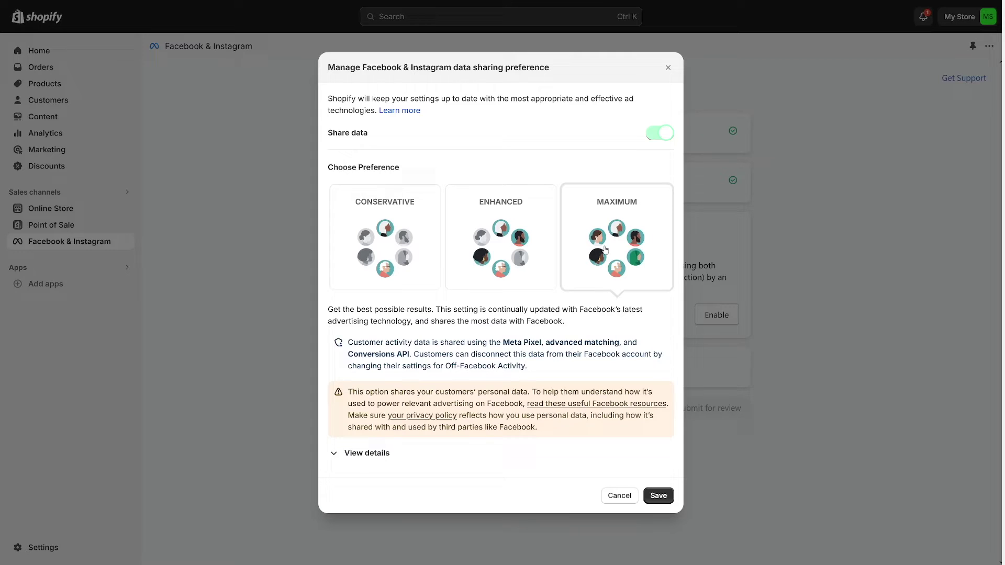
drag(328, 310, 573, 323)
click(573, 322)
click(538, 257)
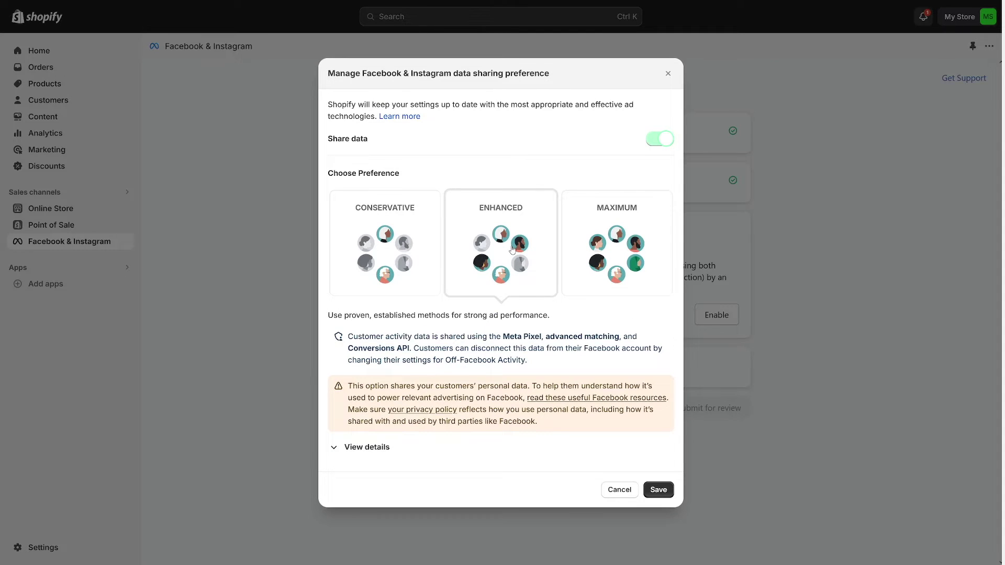
drag(347, 336, 529, 361)
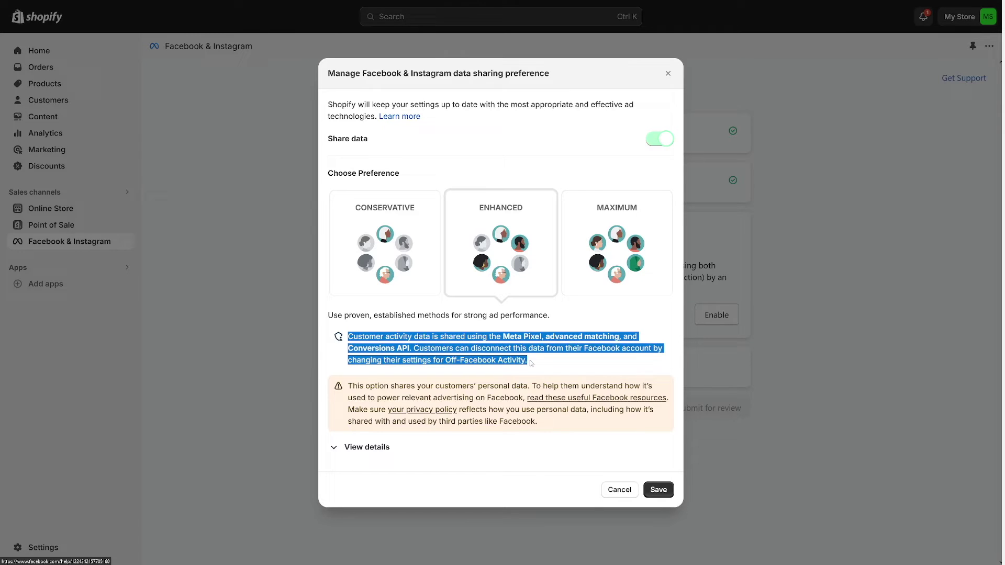
click(530, 360)
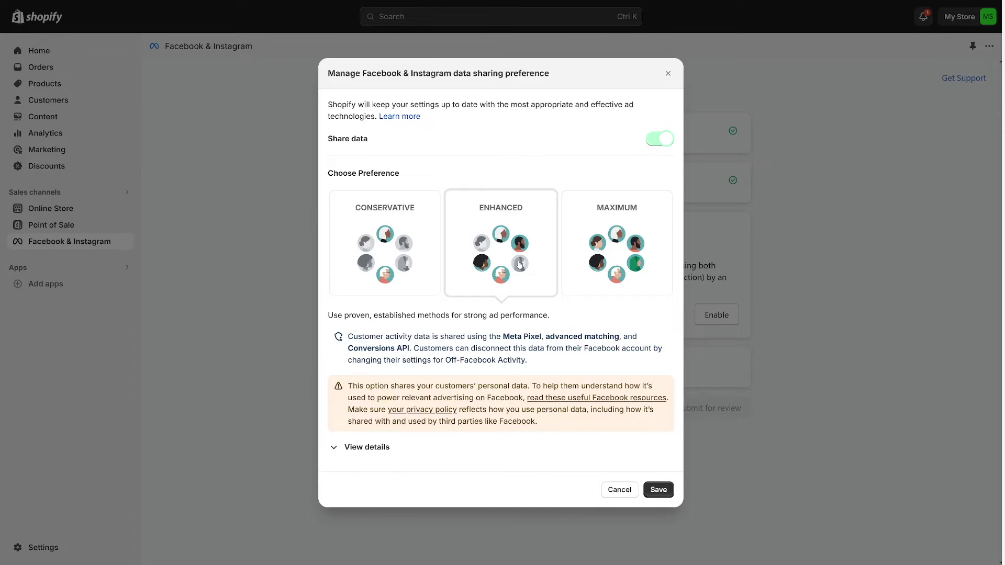
Save the Enhanced data sharing preference and move down to the Create Meta Pixel section
click(659, 491)
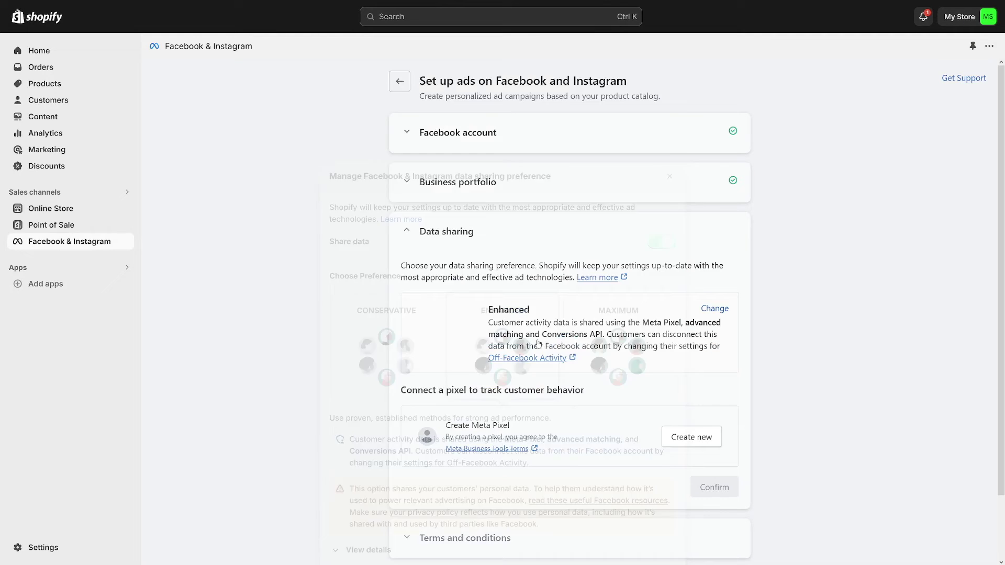
scroll(611, 338, down, 2)
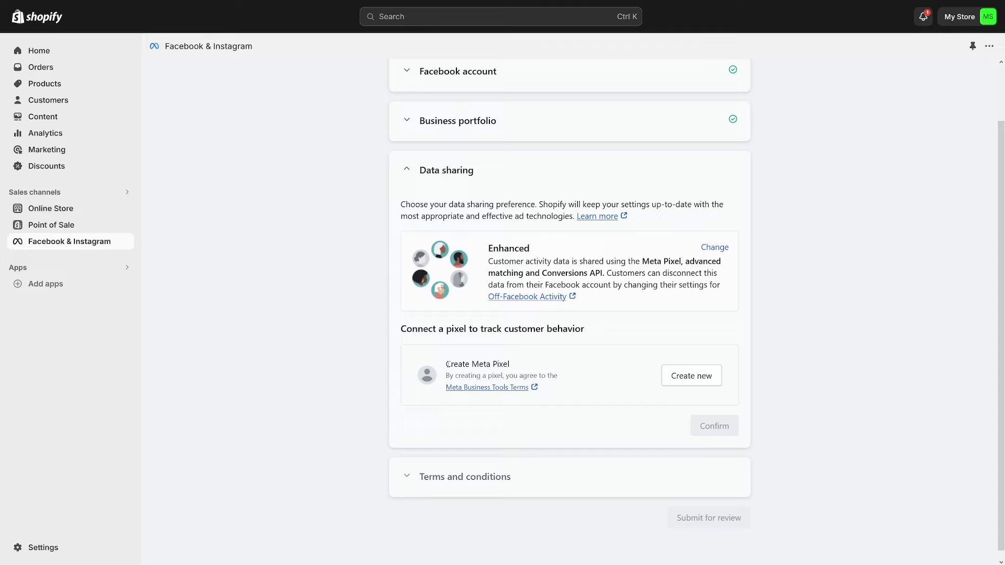
drag(446, 362, 515, 368)
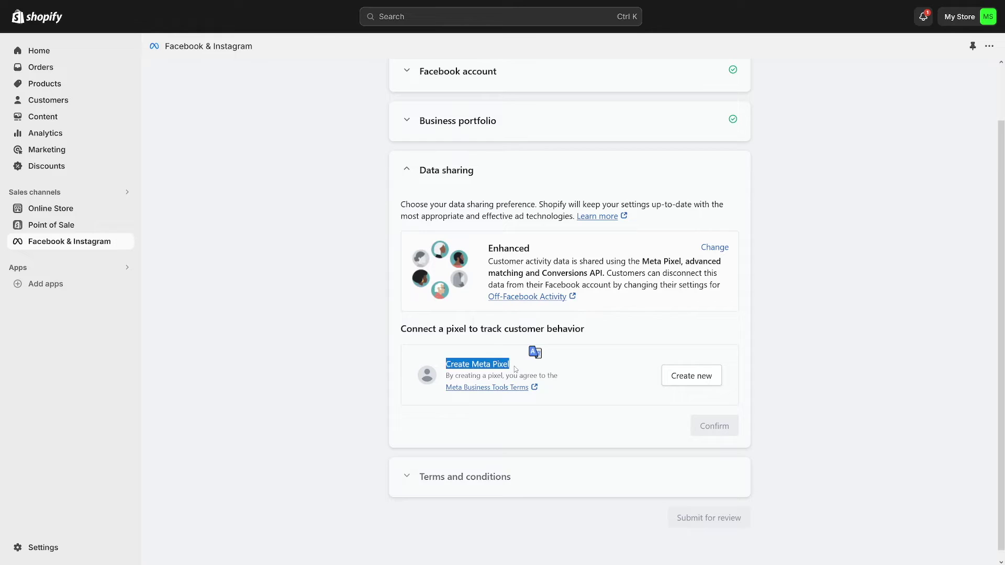
click(514, 366)
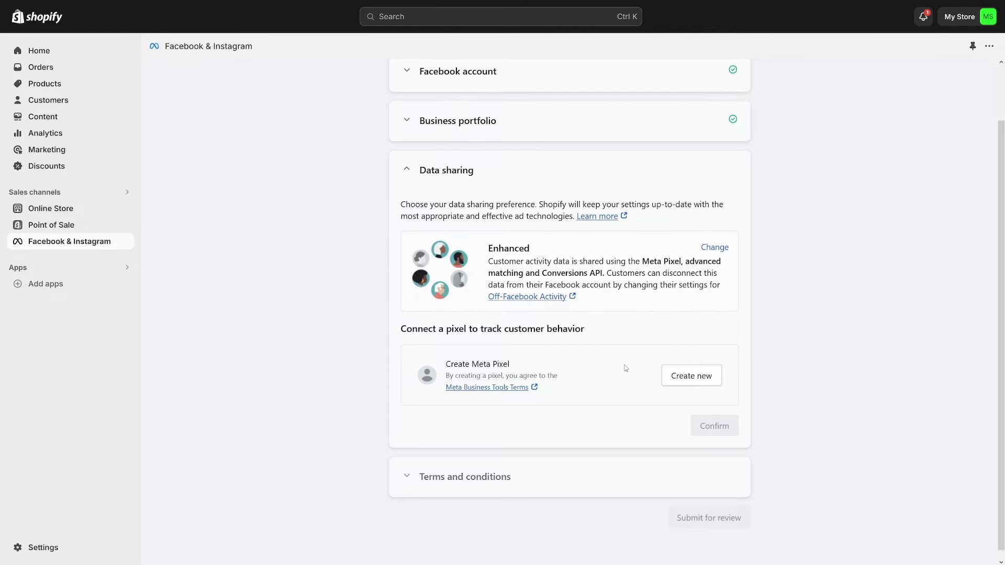
Create a new Meta pixel, confirm it, and accept the Product Catalog and Meta Business Tools terms
click(694, 383)
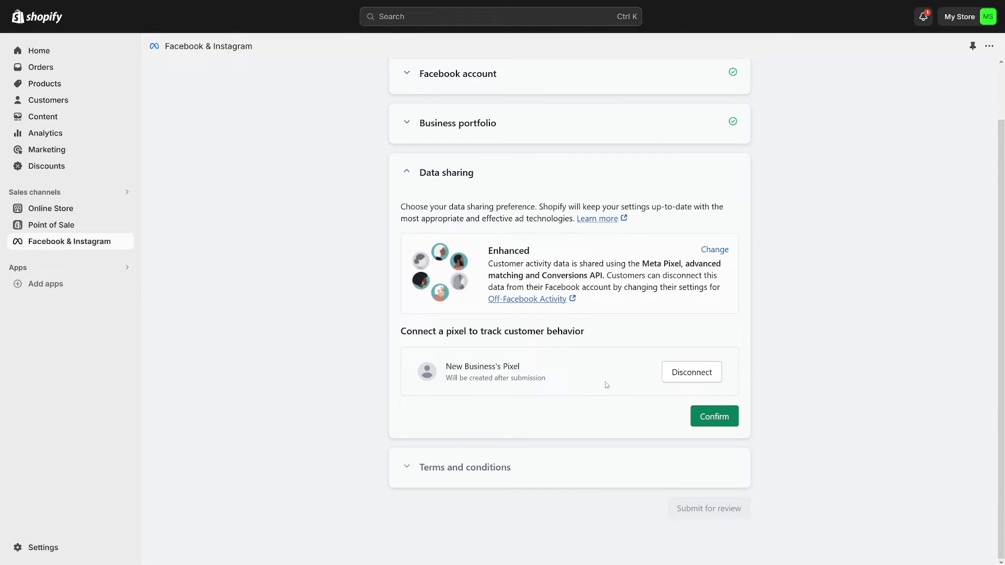
click(715, 416)
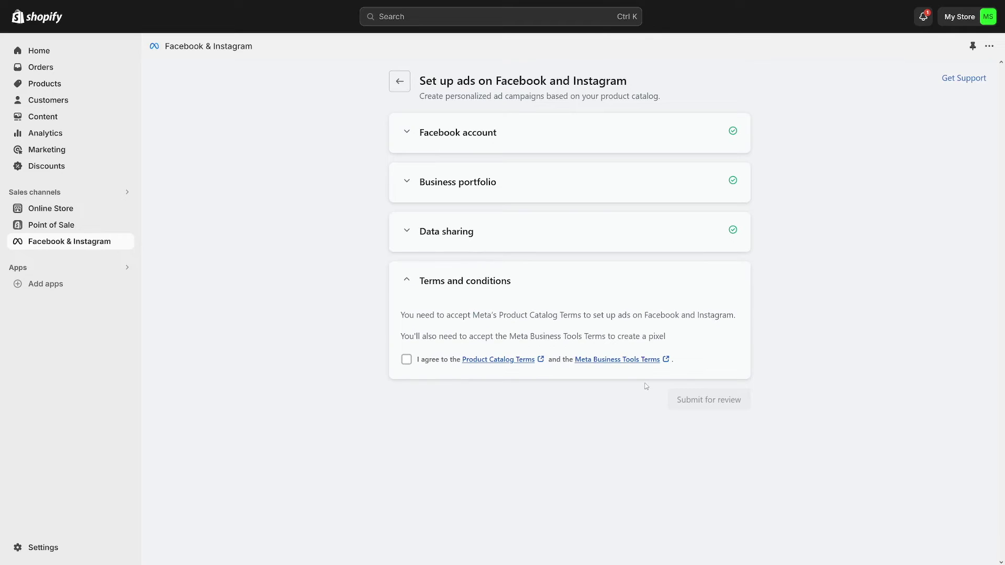
click(406, 360)
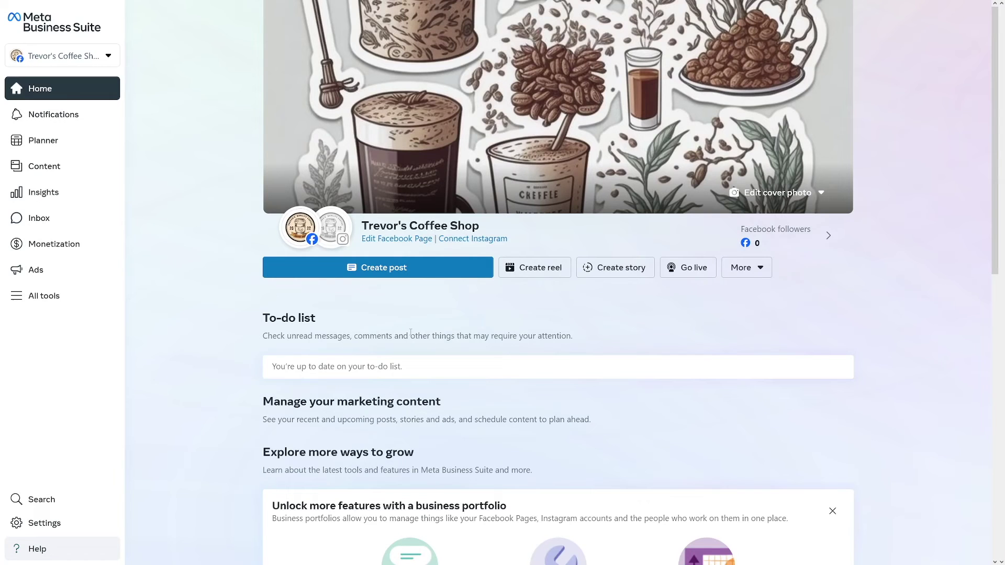
Open Events Manager from All tools, dismiss the Setup improvements notice, and choose Connect data
click(48, 302)
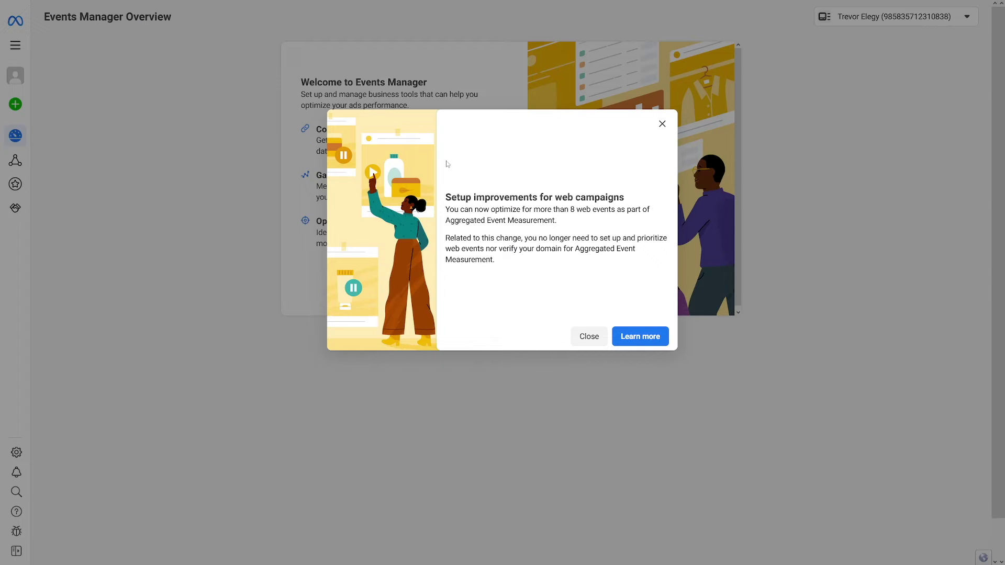
click(589, 337)
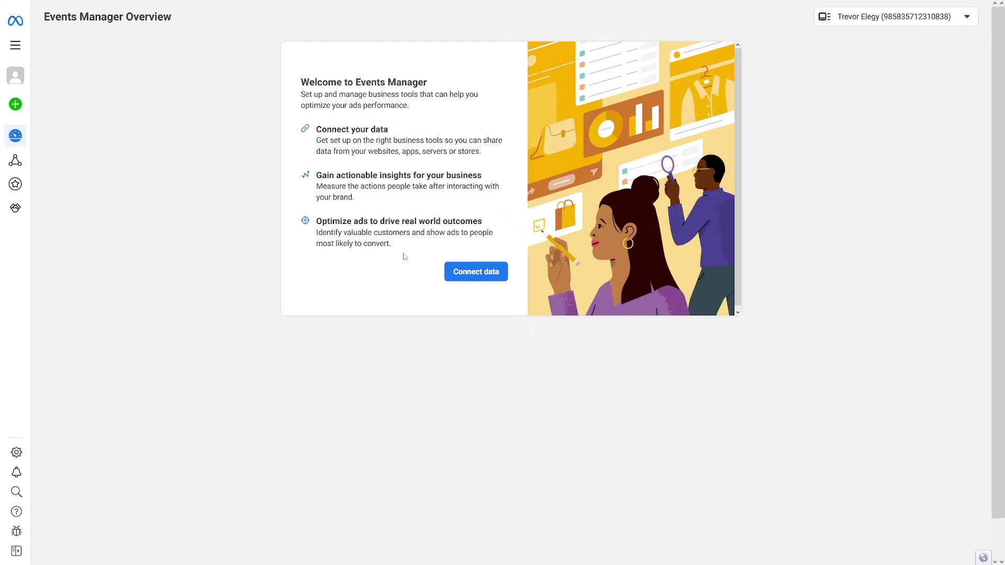
drag(318, 131, 405, 129)
click(408, 128)
Choose App as the new data source, connect it, and review the SDK prerequisites
click(486, 280)
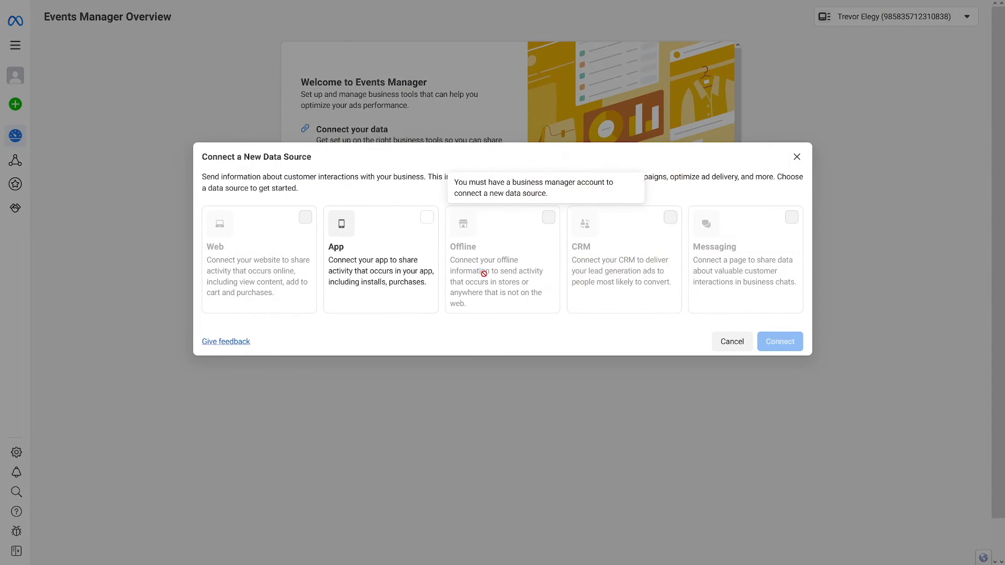
click(426, 221)
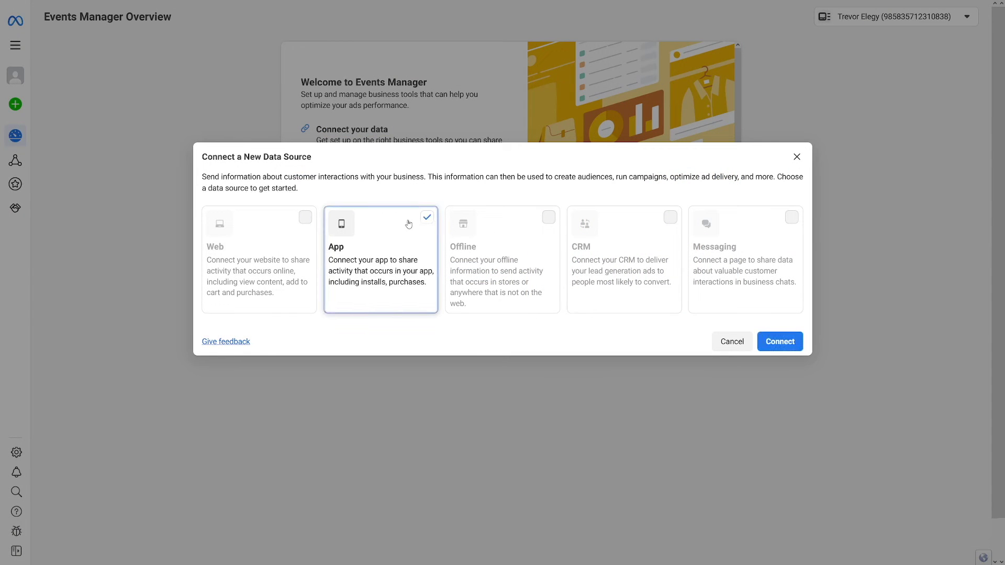
click(783, 342)
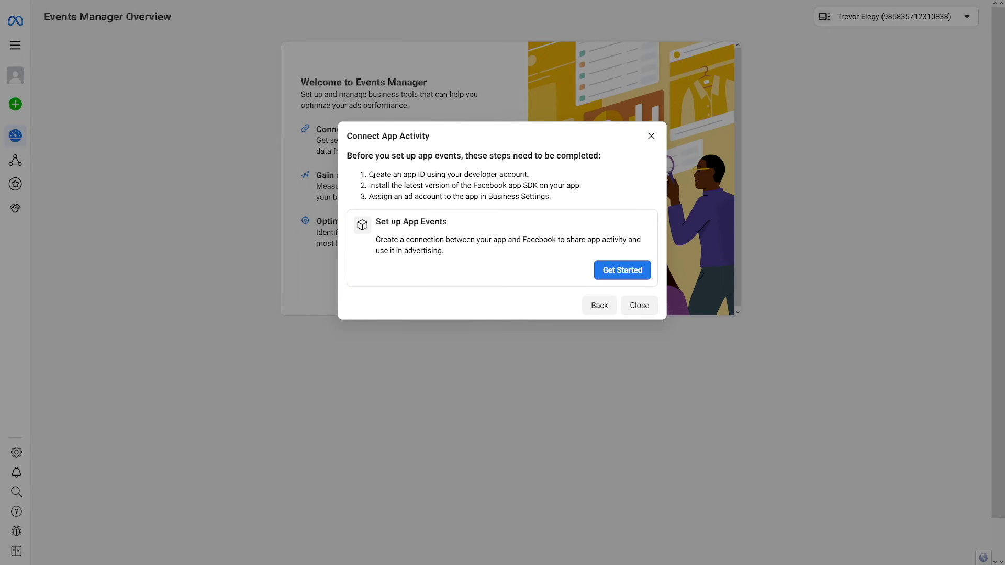
drag(370, 173, 530, 176)
click(529, 181)
drag(374, 185, 585, 188)
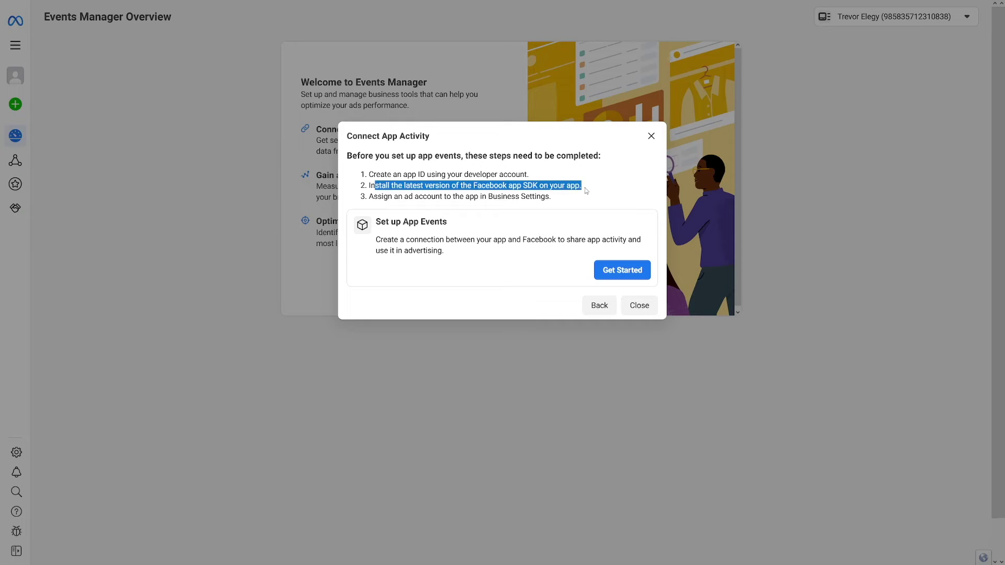
click(585, 188)
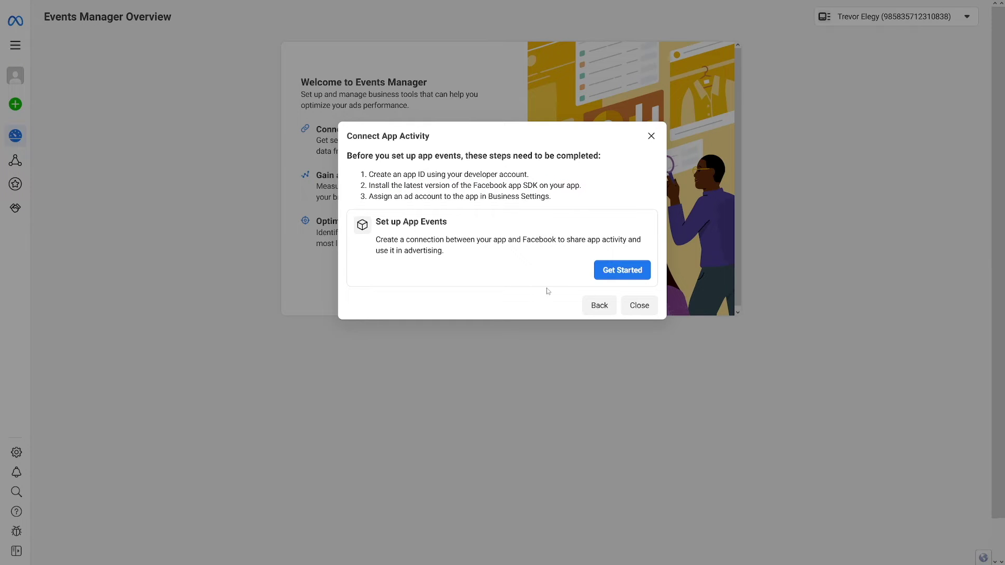
Get started on app events and build your own custom event, starting with its Name field
click(617, 270)
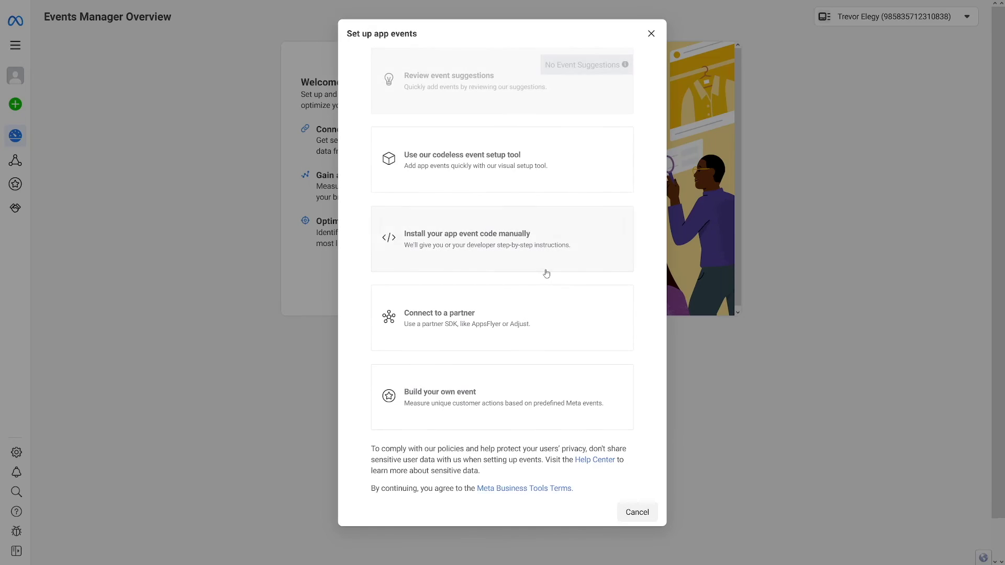
click(480, 401)
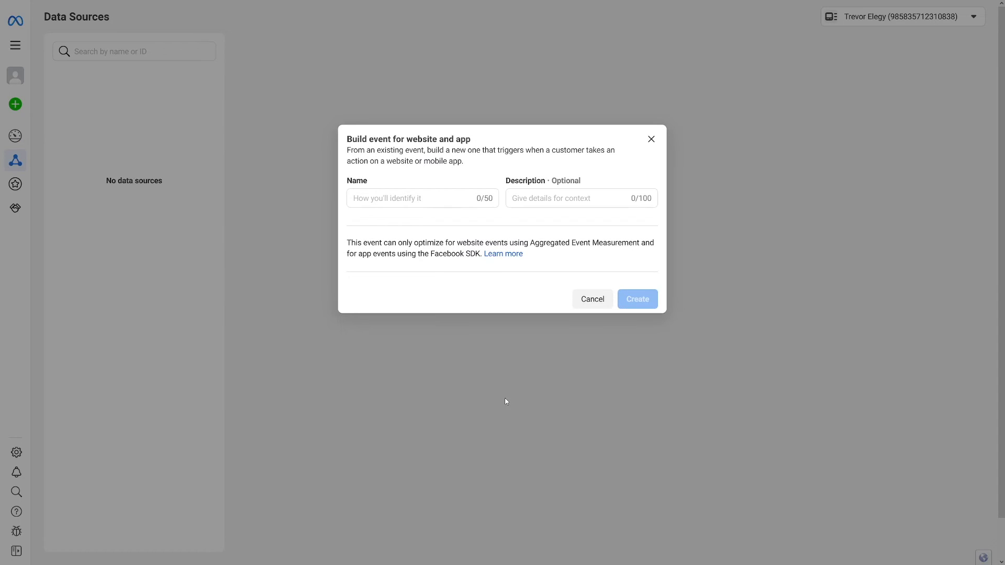
click(434, 192)
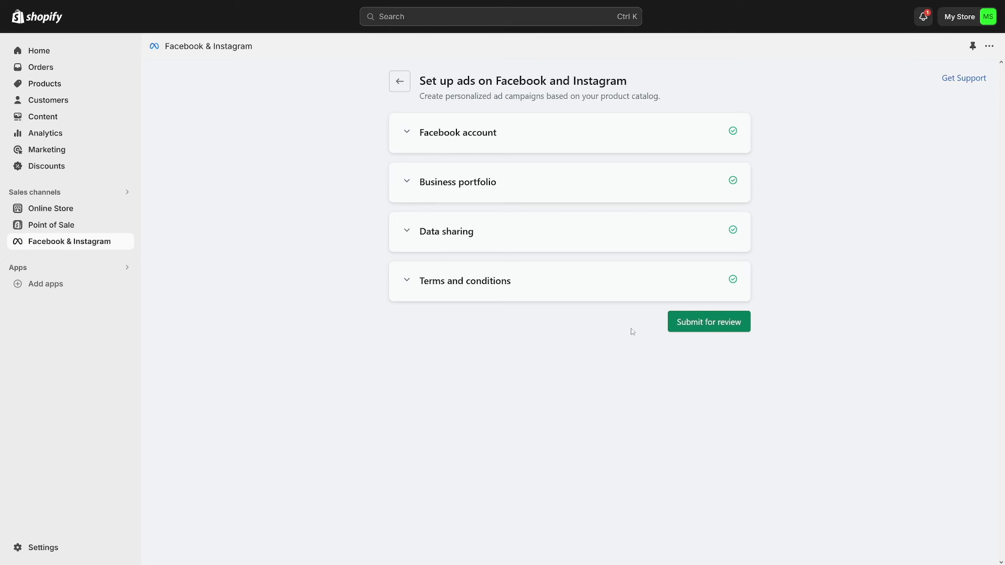
Submit the Facebook & Instagram ads setup for review and check the account list while it finalizes
click(690, 323)
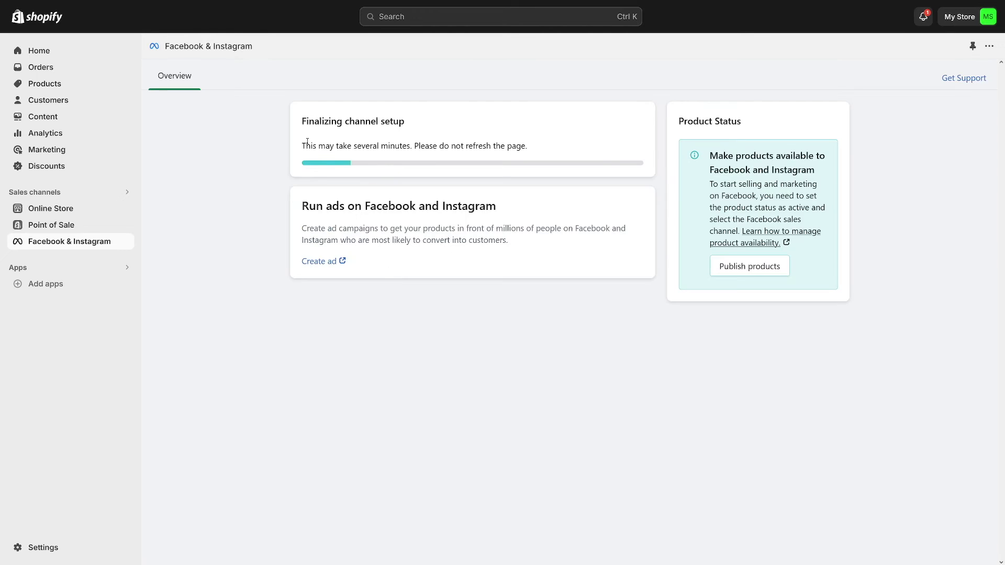
drag(308, 141, 521, 147)
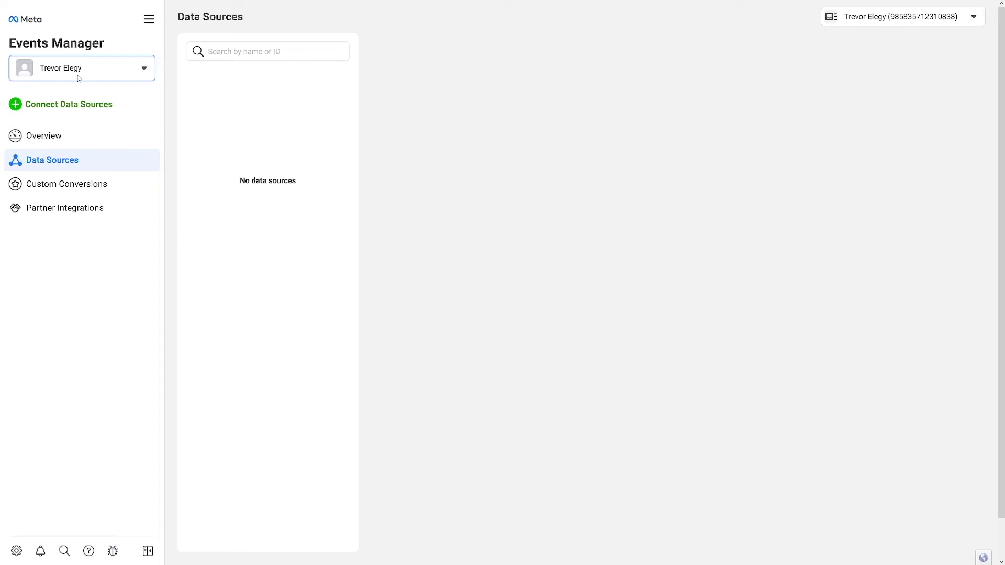
click(105, 71)
click(106, 71)
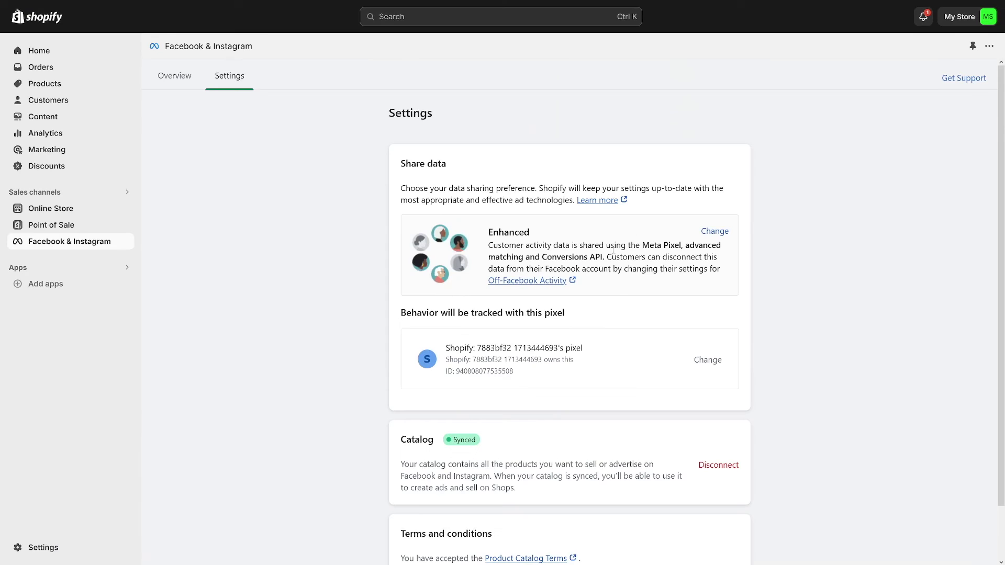
click(161, 75)
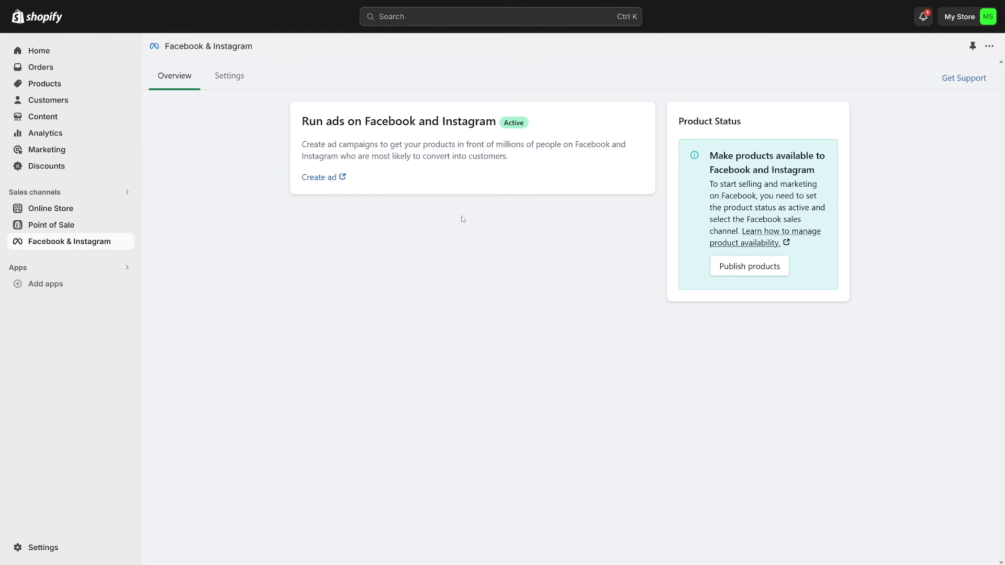
click(229, 78)
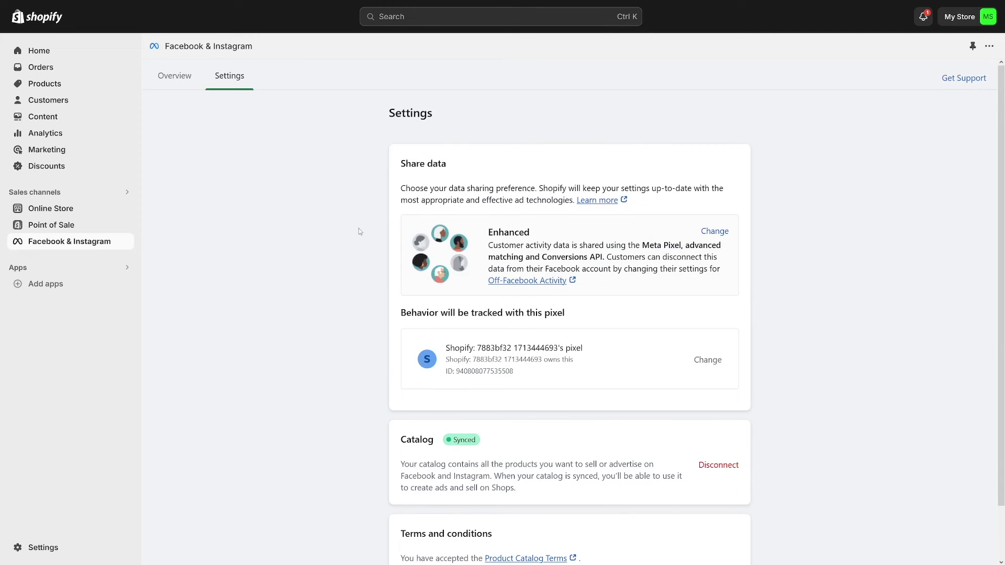
scroll(360, 228, down, 2)
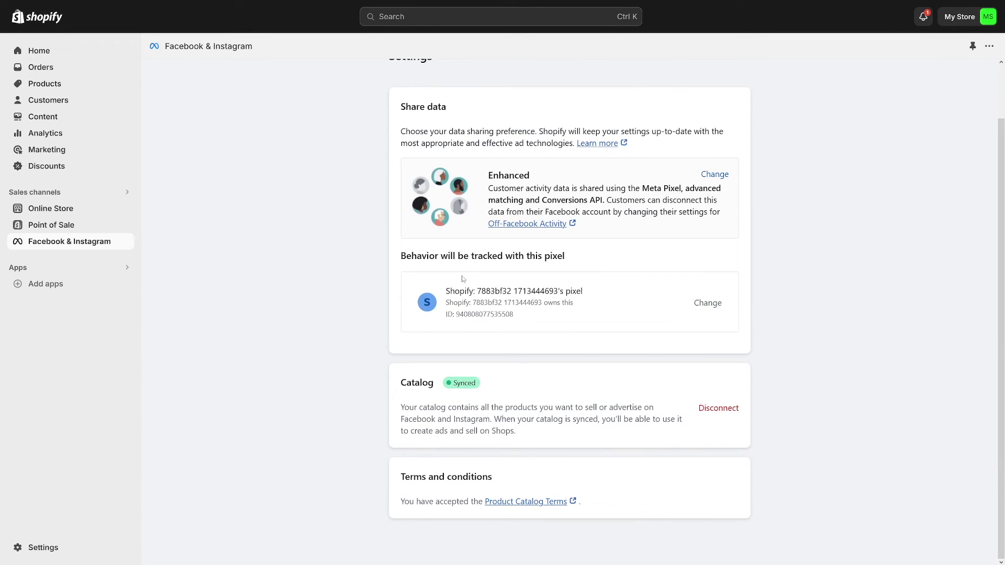
drag(402, 257, 564, 261)
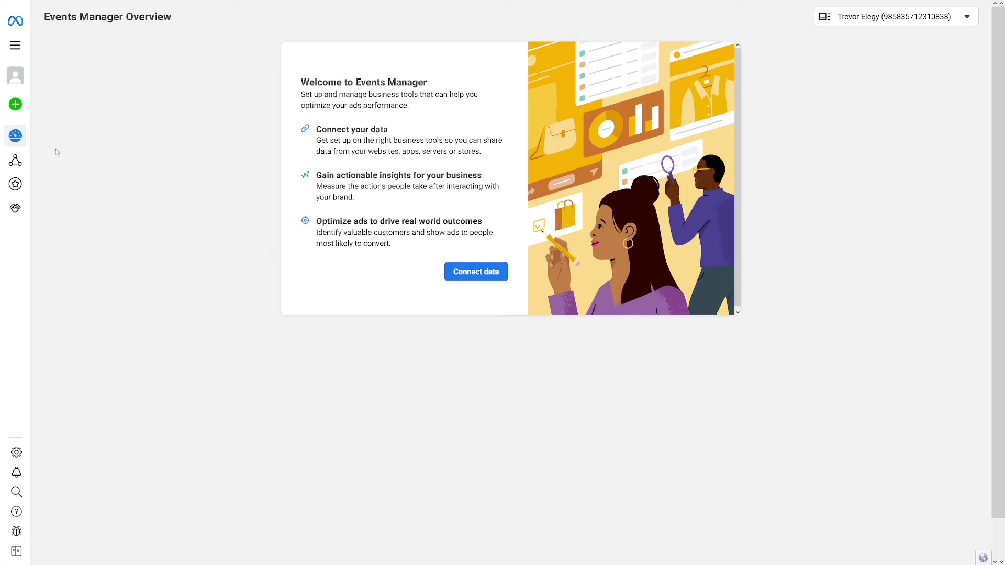
Switch Events Manager to the Shopify business portfolio and confirm its pixel is waiting for activity
mouse_move(19, 93)
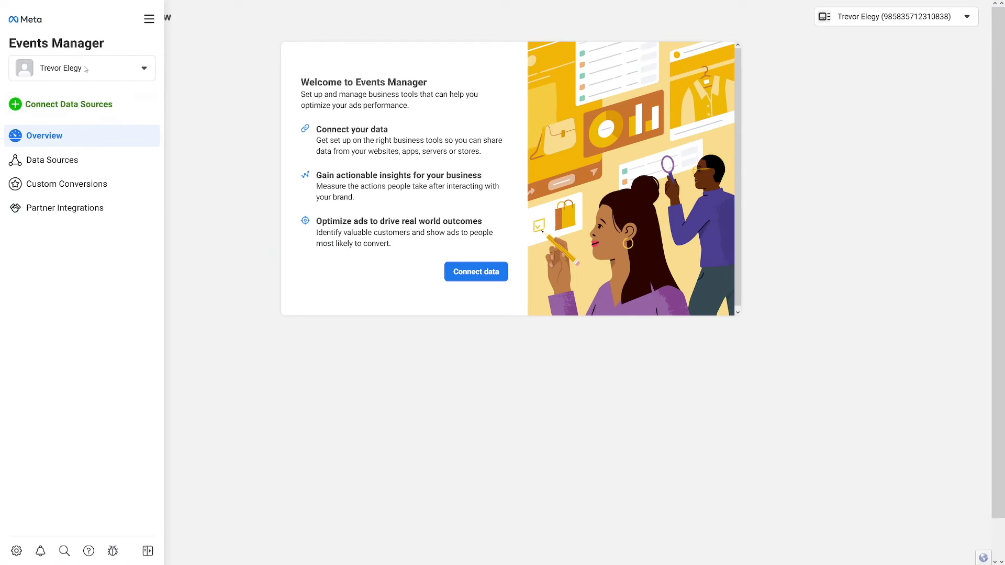
click(138, 71)
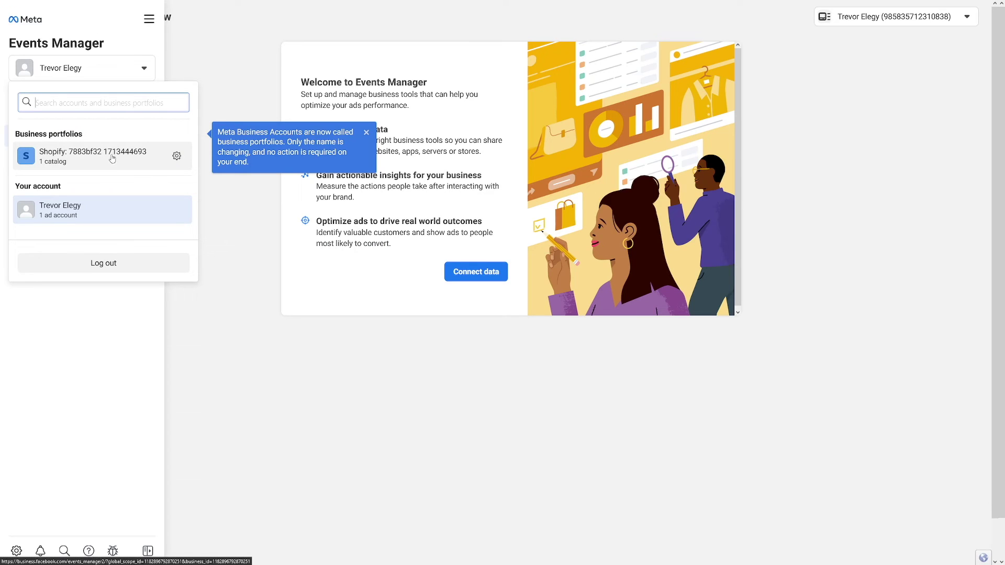
click(83, 158)
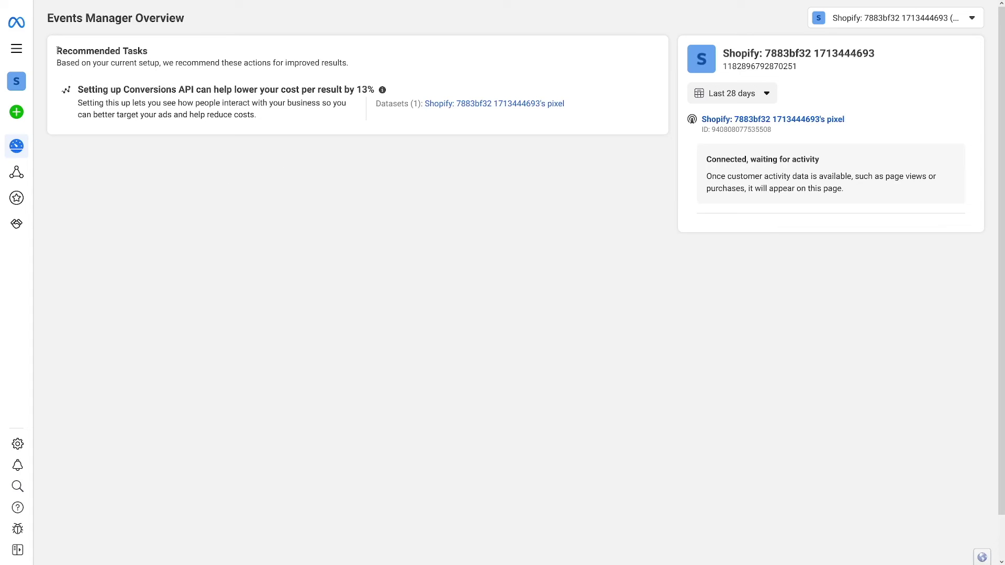
drag(57, 51, 155, 52)
click(155, 52)
drag(57, 63, 347, 64)
click(338, 64)
drag(709, 176, 845, 195)
click(845, 194)
Start the Conversions API setup, then dismiss its introduction dialog
mouse_move(14, 149)
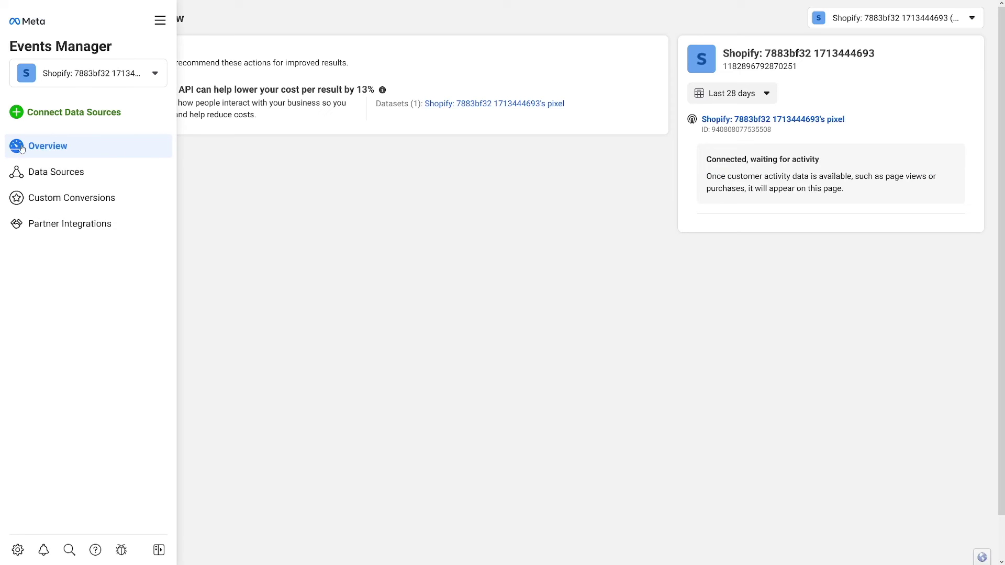
click(85, 78)
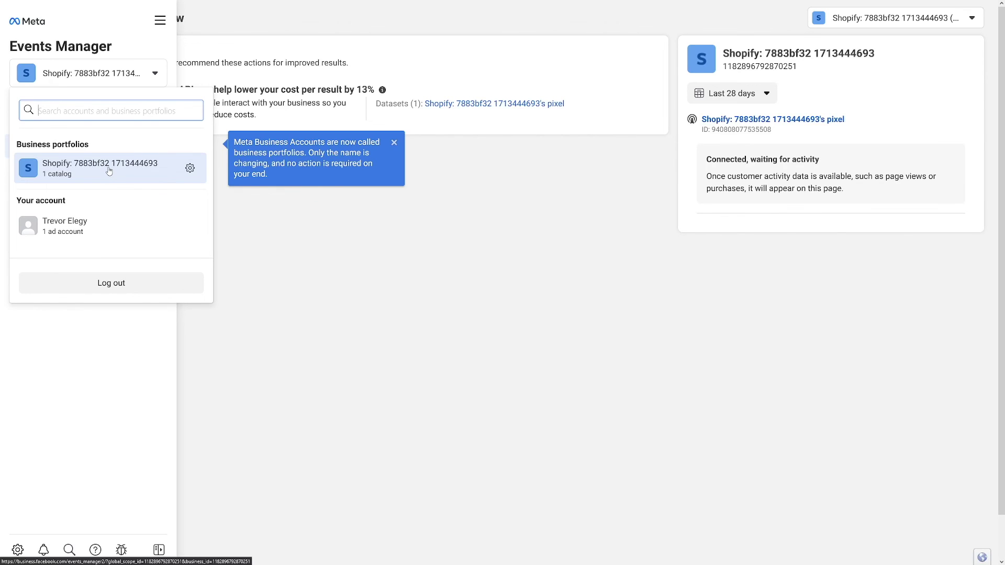
click(108, 171)
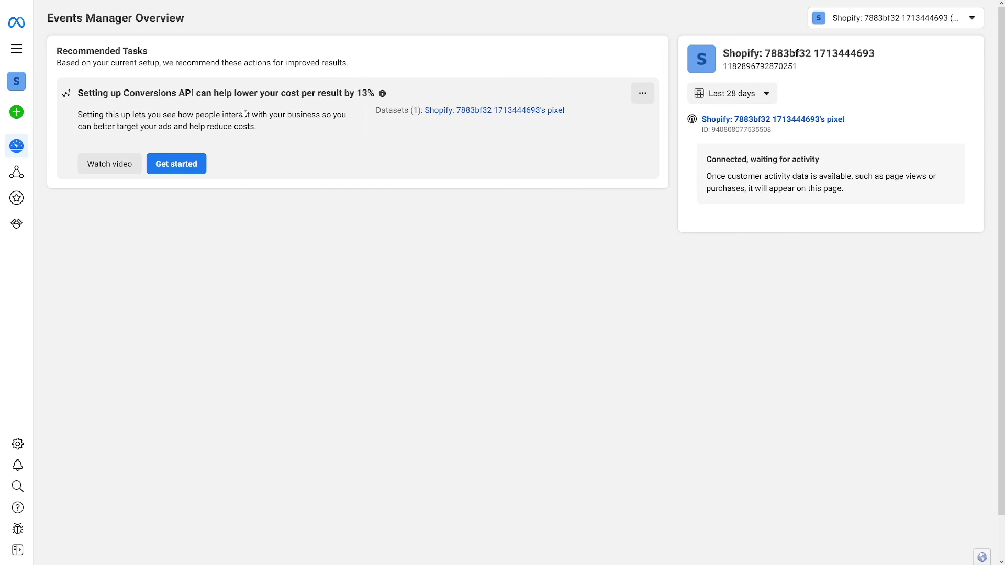
click(174, 164)
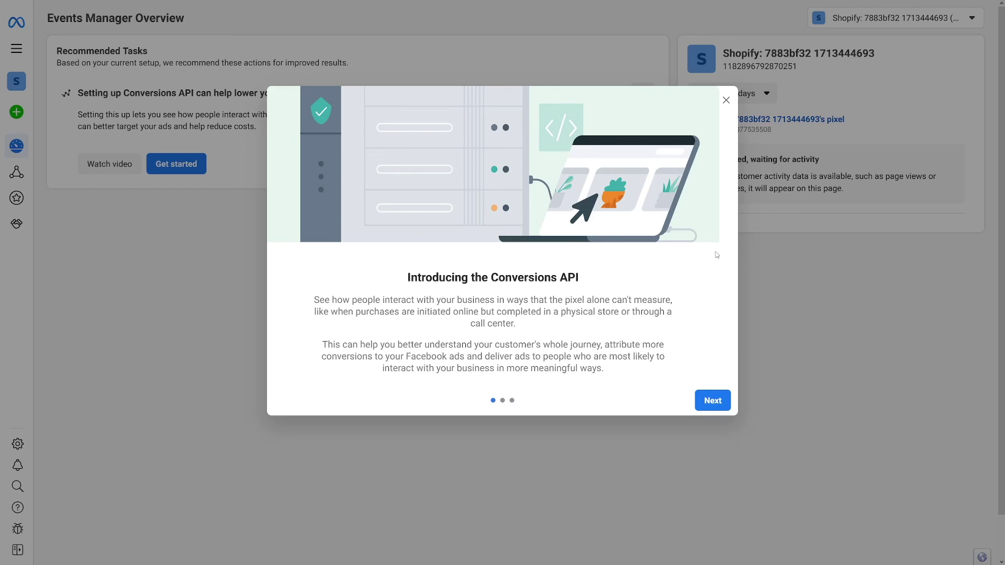
click(727, 101)
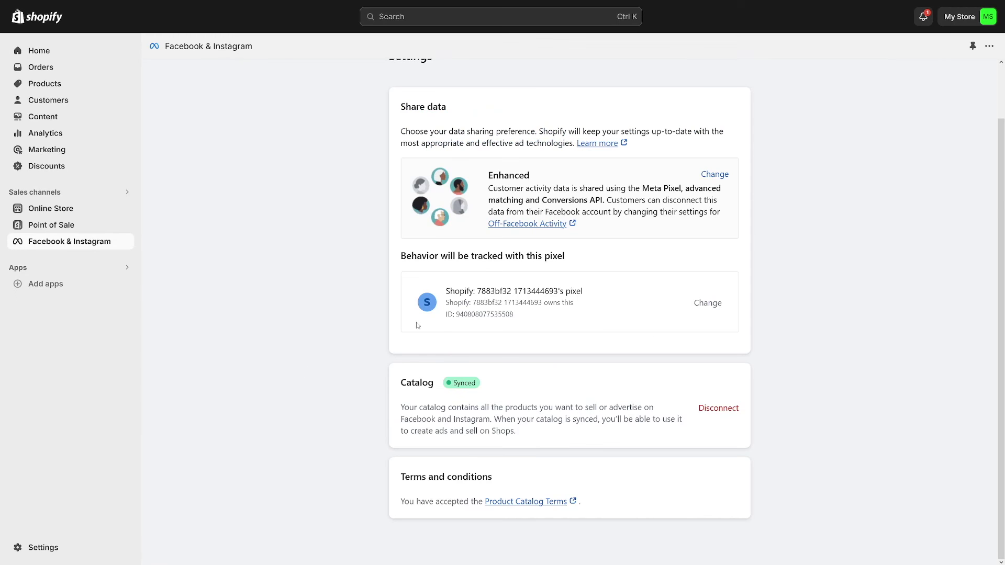
Go back to the Facebook & Instagram channel's Overview, showing the ads channel as Active
scroll(311, 269, up, 2)
click(176, 81)
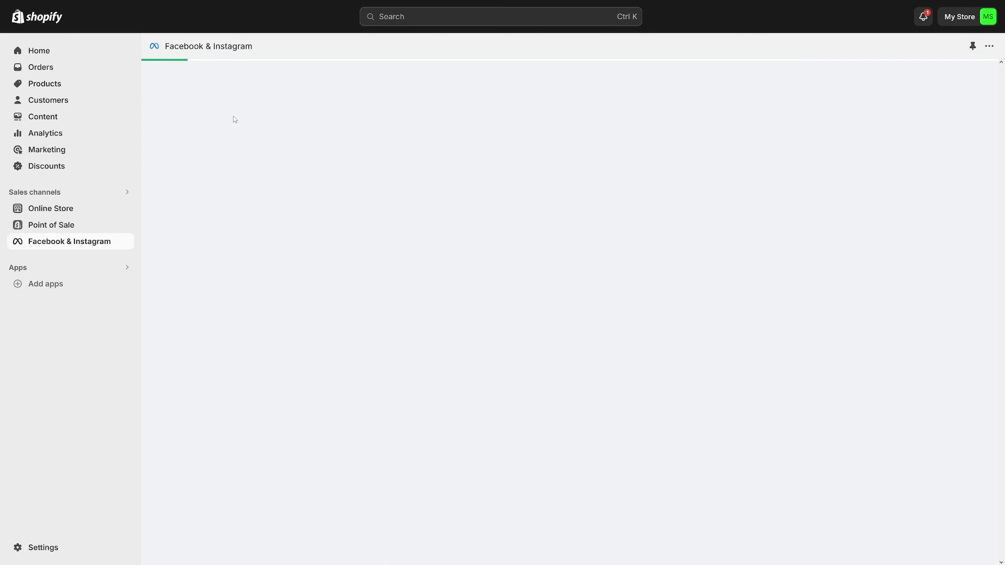